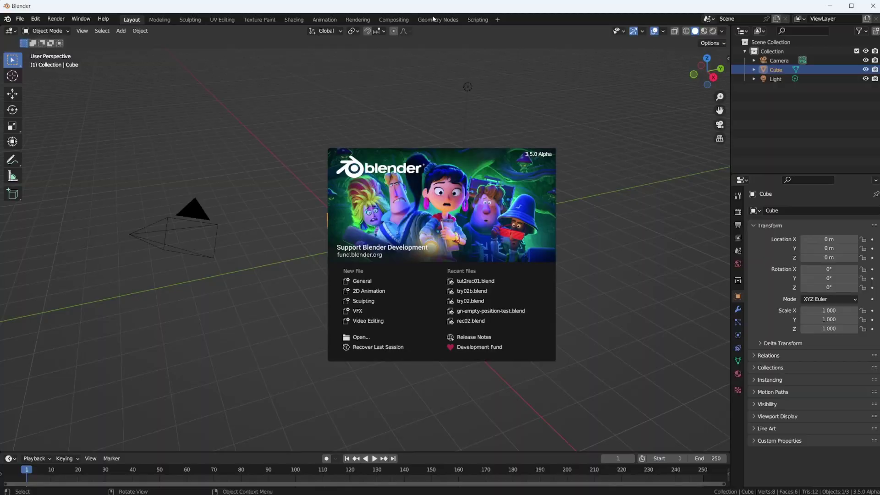
Create a new node tree on the cube in the Geometry Nodes workspace and spread its Group Input and Output nodes apart
left_click(437, 20)
left_click(437, 20)
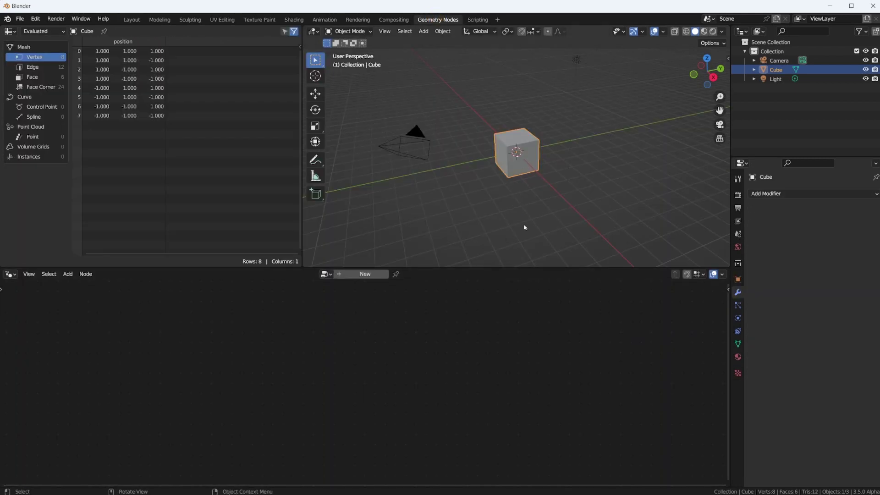
left_click_drag(491, 269, 503, 203)
left_click(363, 209)
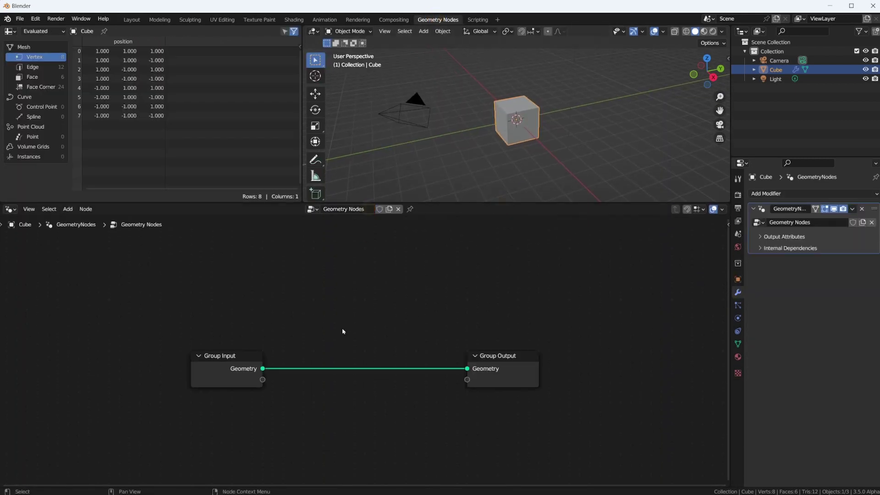
left_click_drag(238, 363, 97, 312)
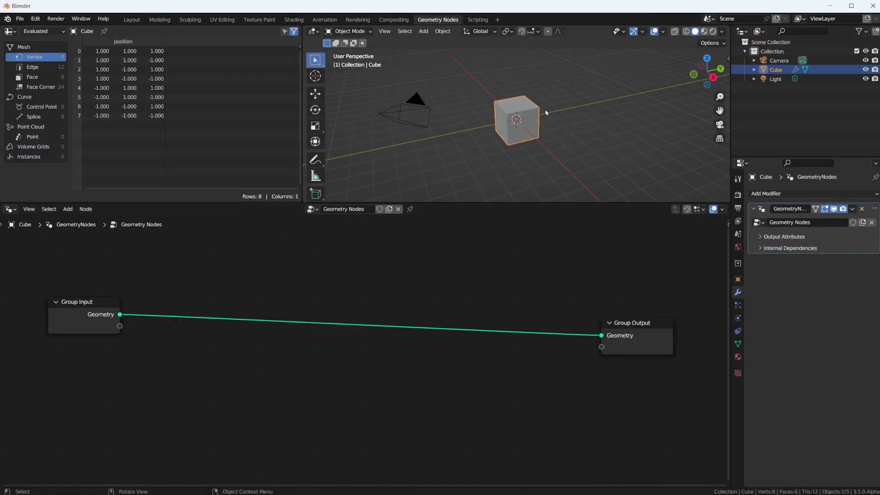
Insert a Distribute Points on Faces node between the Group Input and Group Output nodes
key("shift+a")
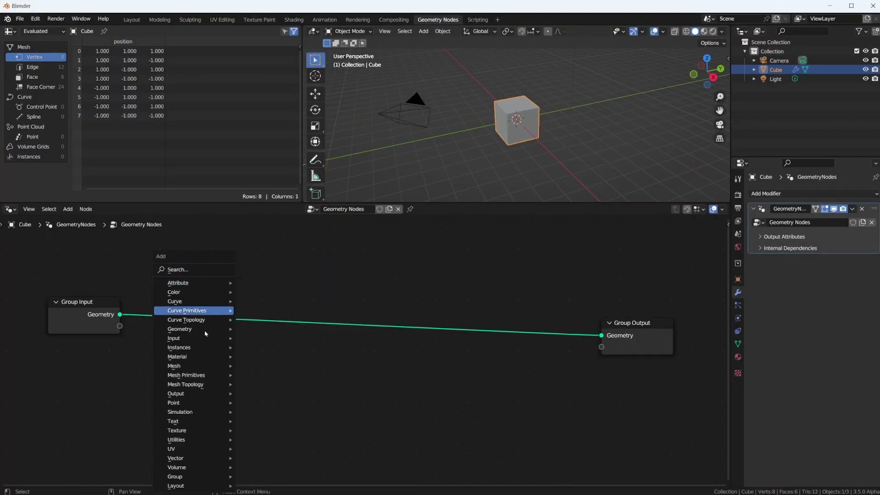
left_click(198, 404)
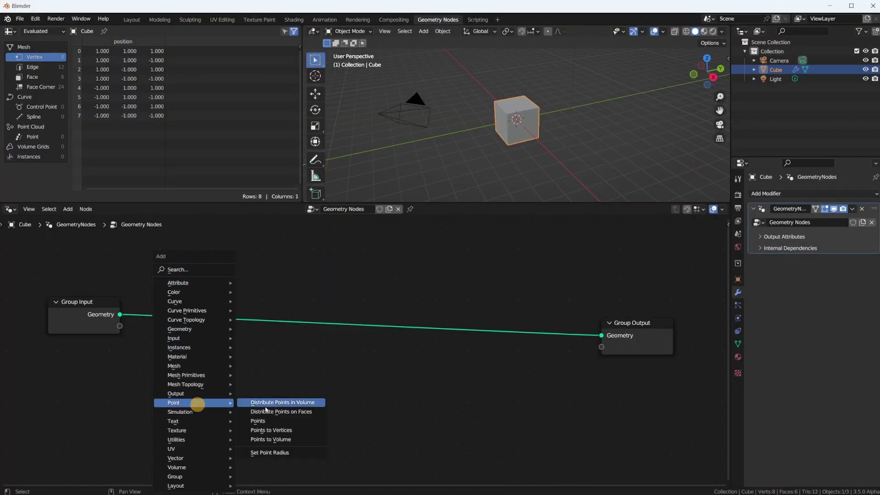
left_click(301, 413)
left_click(144, 271)
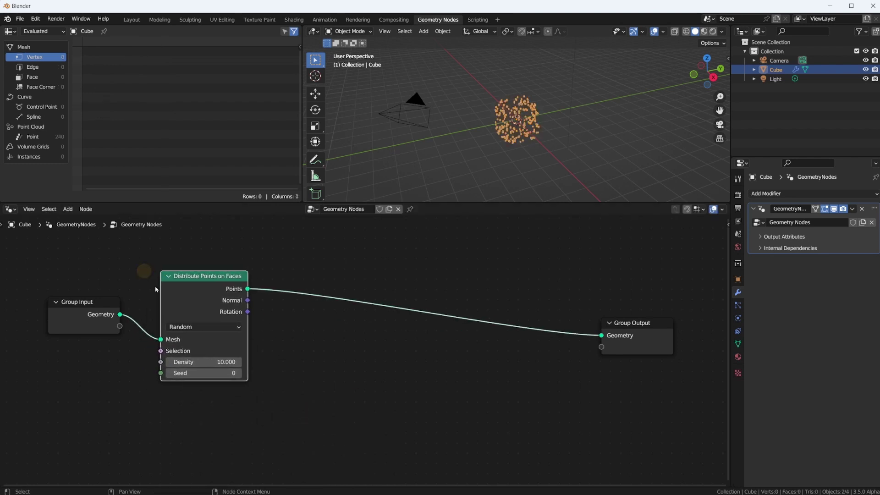
Set the Density of Distribute Points on Faces to 2 and move the node slightly closer to Group Input
left_click(210, 363)
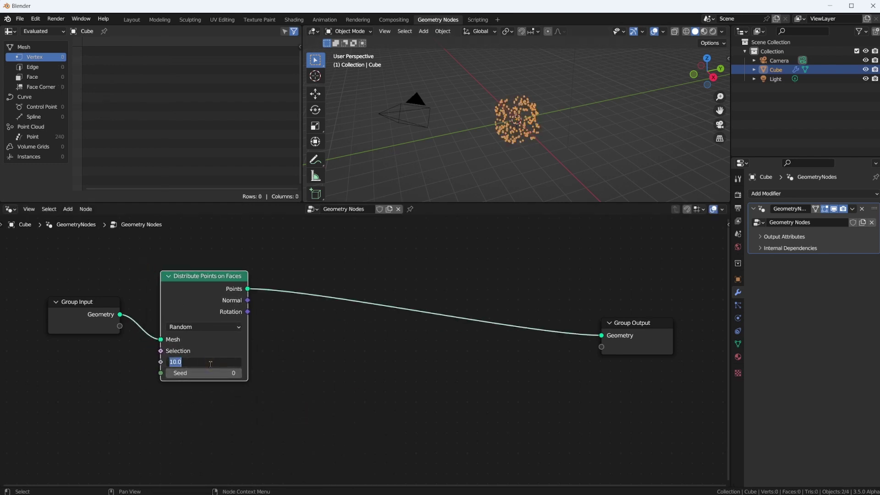
key("Return")
middle_click_drag(573, 146, 607, 137)
left_click_drag(187, 276, 176, 276)
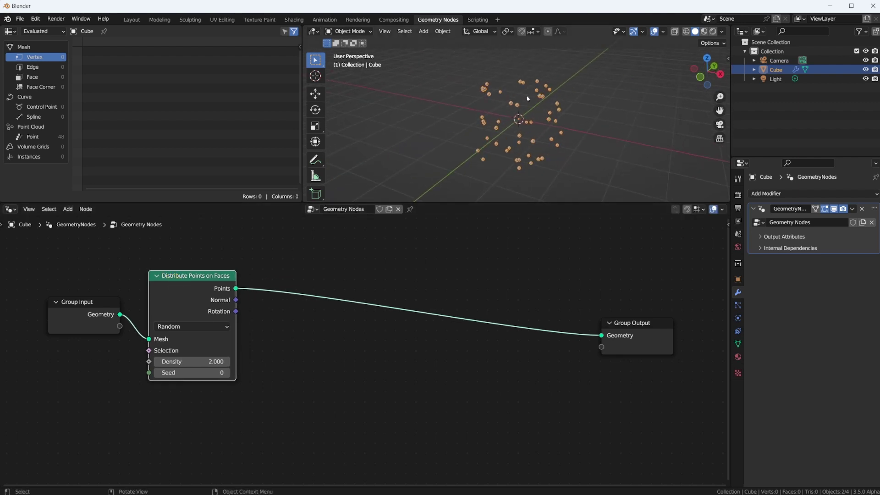
scroll(527, 99, "up", 1)
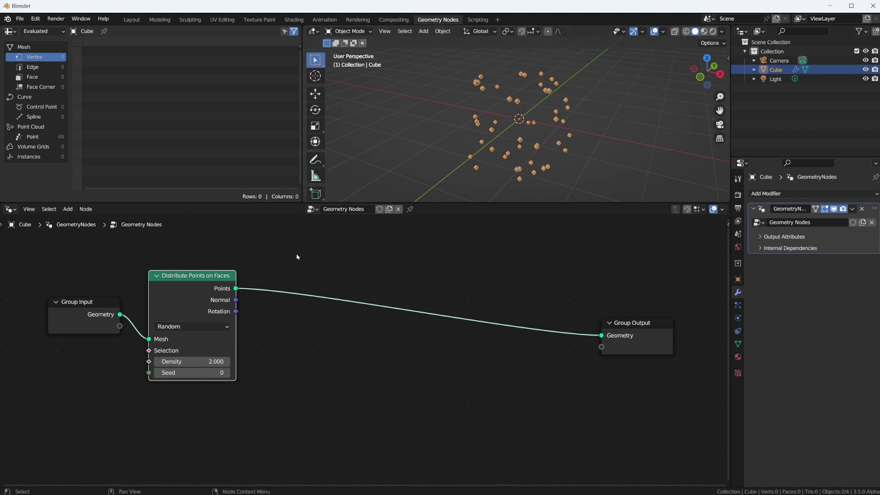
Insert a Points to Vertices node on the link after Distribute Points on Faces
key("shift+a")
mouse_move(297, 264)
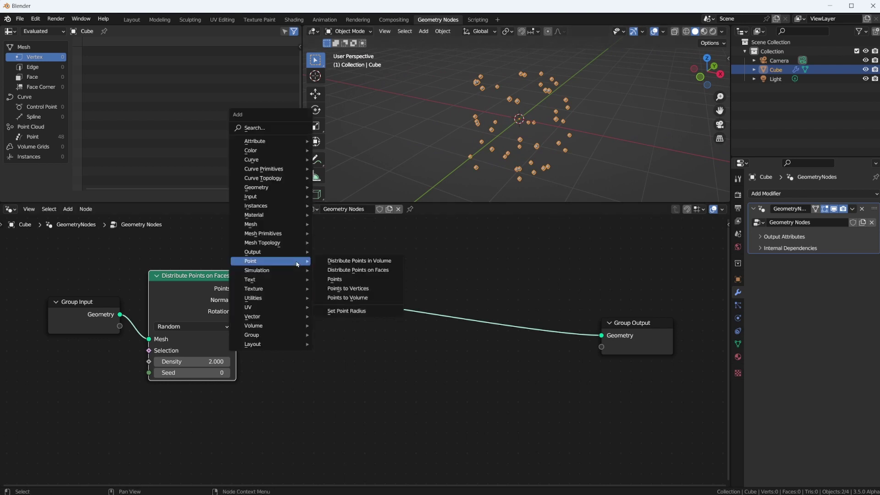
left_click(357, 288)
left_click(316, 289)
Look through the vertex rows in the spreadsheet and set the Distribute Points on Faces Density to 1
scroll(532, 104, "up", 2)
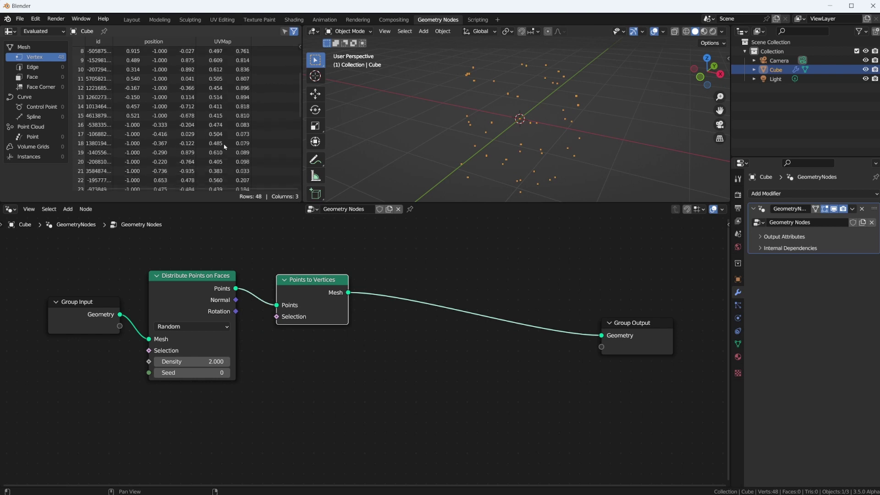
scroll(546, 116, "down", 4)
scroll(217, 110, "down", 1)
scroll(364, 357, "down", 1)
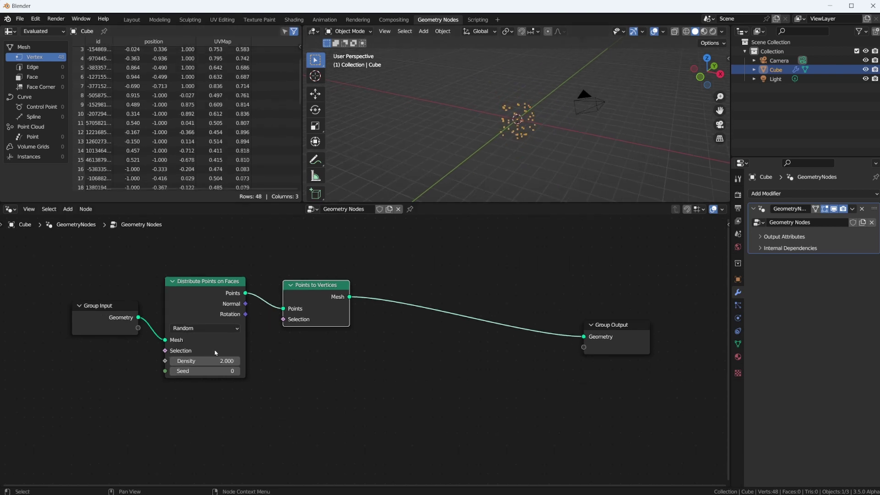
type("1")
key("Return")
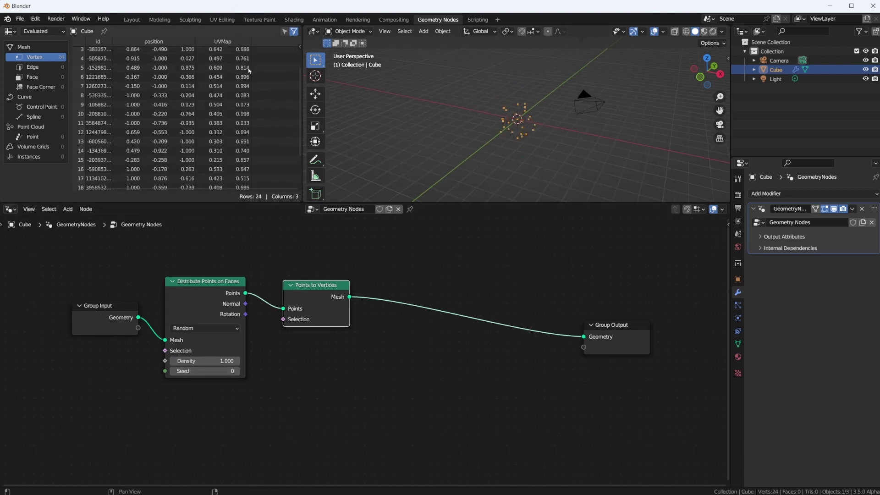
scroll(563, 110, "up", 2)
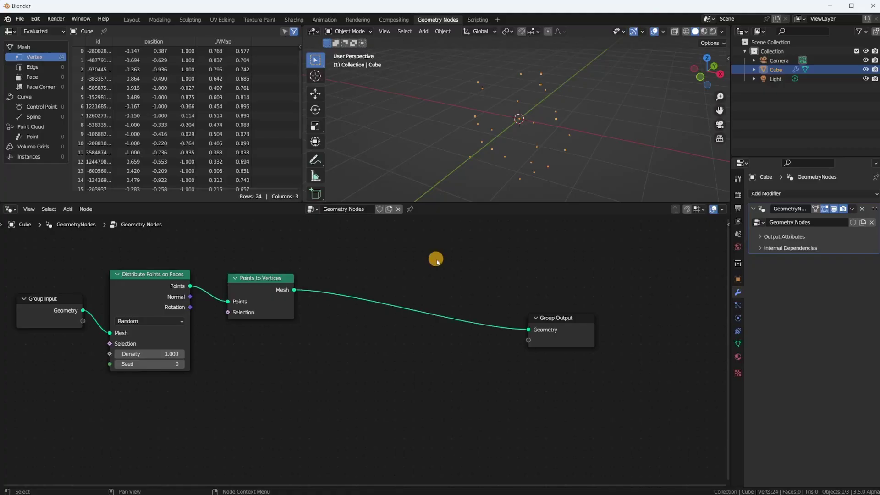
Make room before Group Output and insert an Extrude Mesh node after Points to Vertices
left_click_drag(578, 315, 674, 298)
key("shift+a")
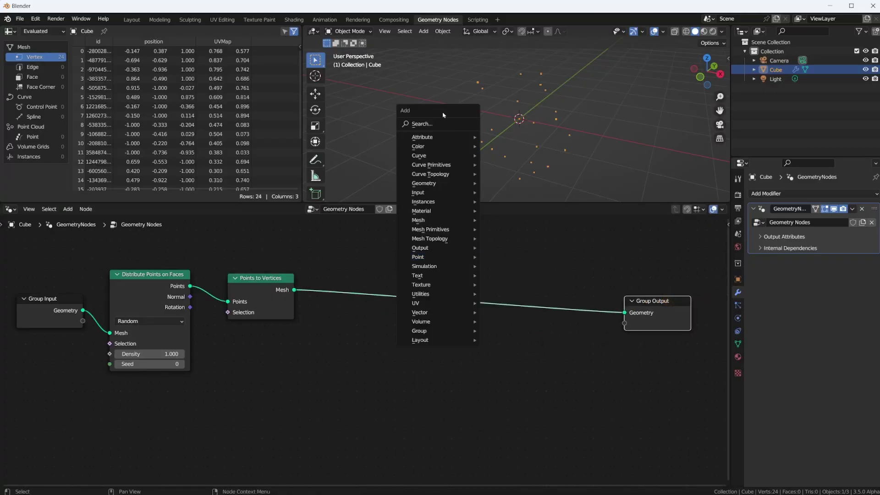
type("ex")
left_click(485, 145)
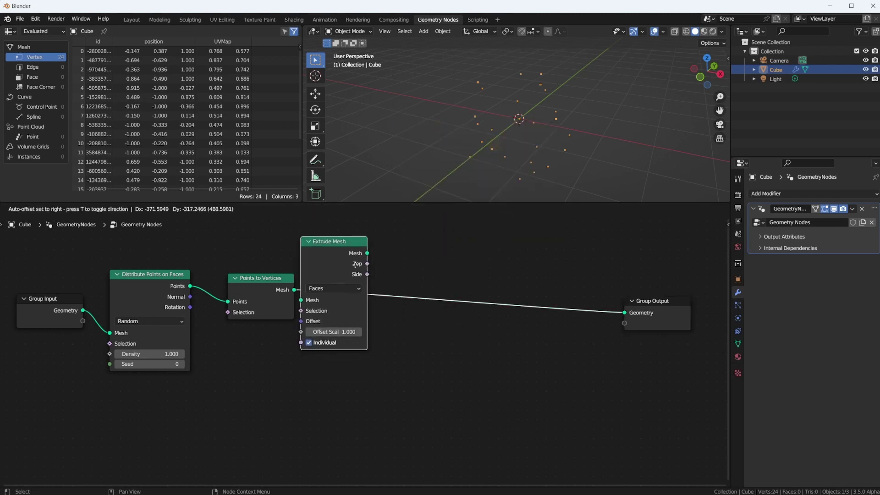
left_click(375, 270)
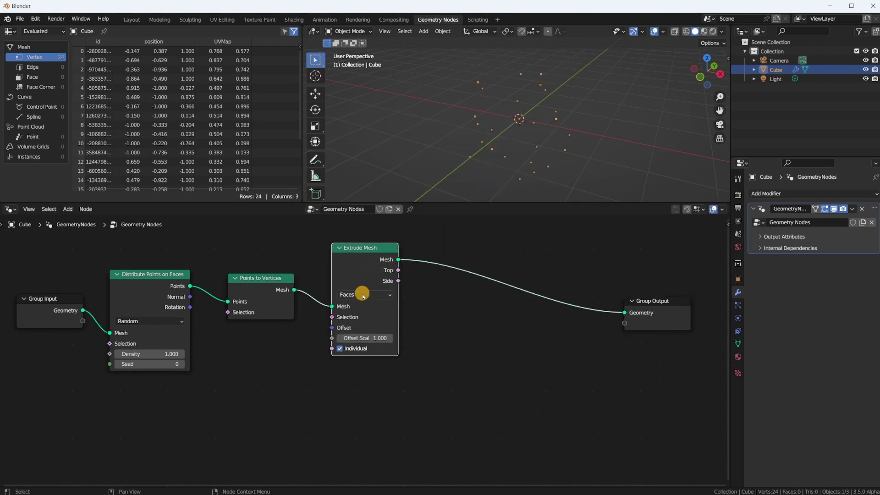
Set the Extrude Mesh mode to Vertices and inspect the extruded edges from another angle
left_click(363, 295)
left_click(365, 305)
middle_click_drag(545, 114, 584, 82)
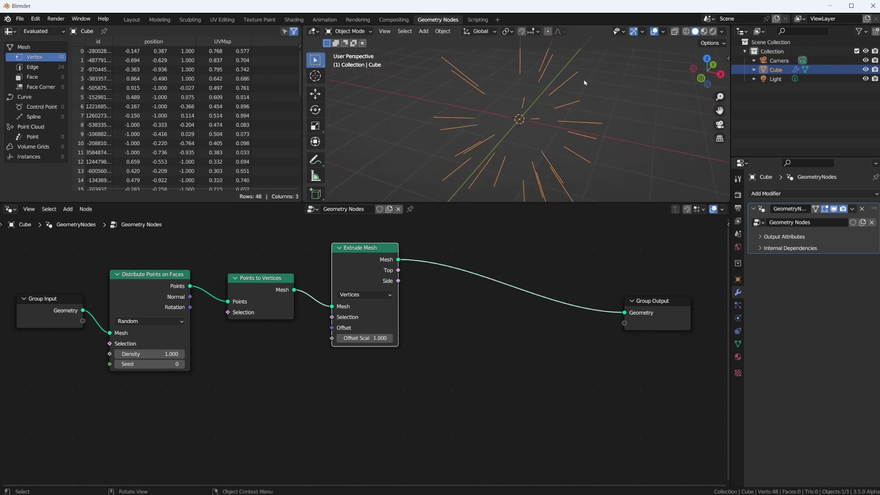
middle_click_drag(565, 118, 577, 94)
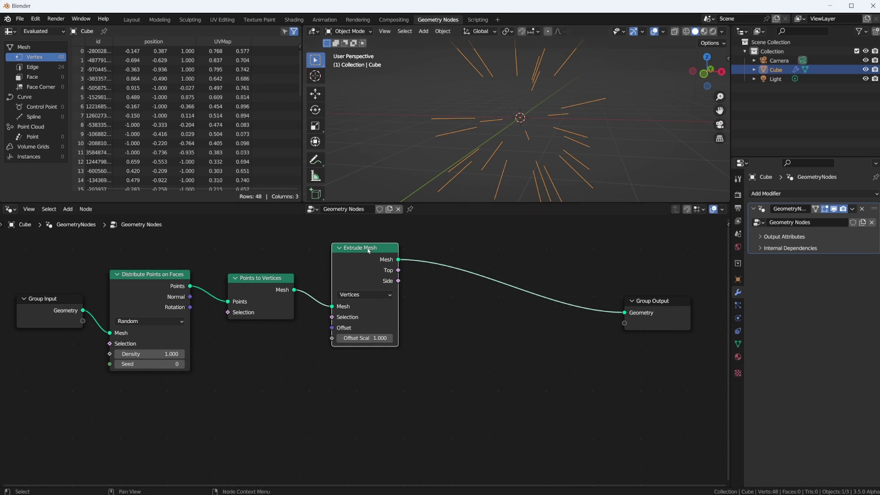
left_click_drag(369, 250, 375, 251)
mouse_move(351, 320)
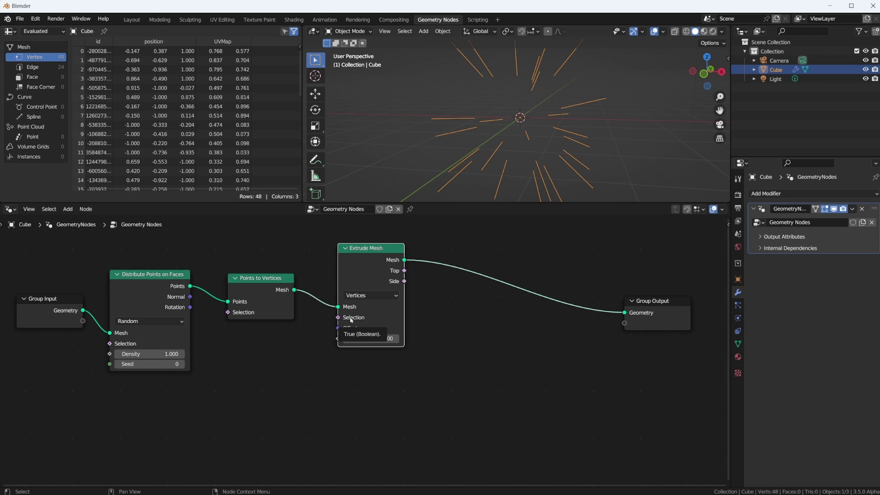
Duplicate the Extrude Mesh node and insert the copy between the original and Group Output
left_click(377, 250)
key("shift+d")
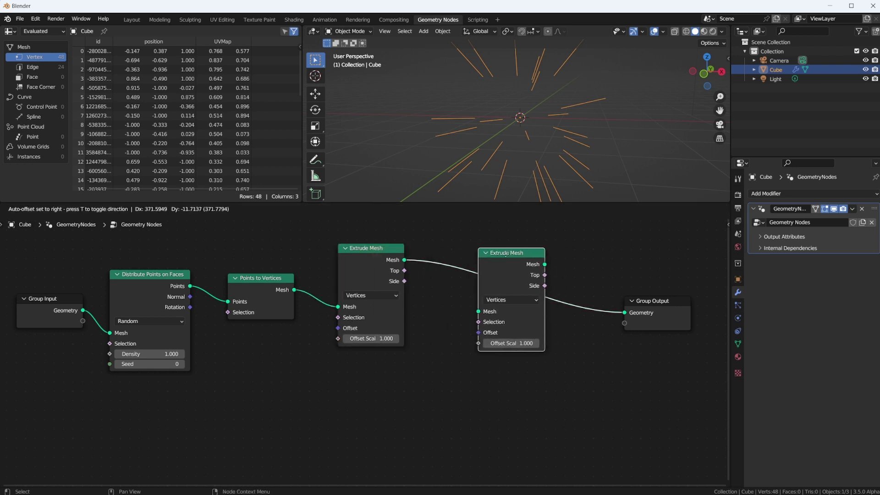
left_click(508, 250)
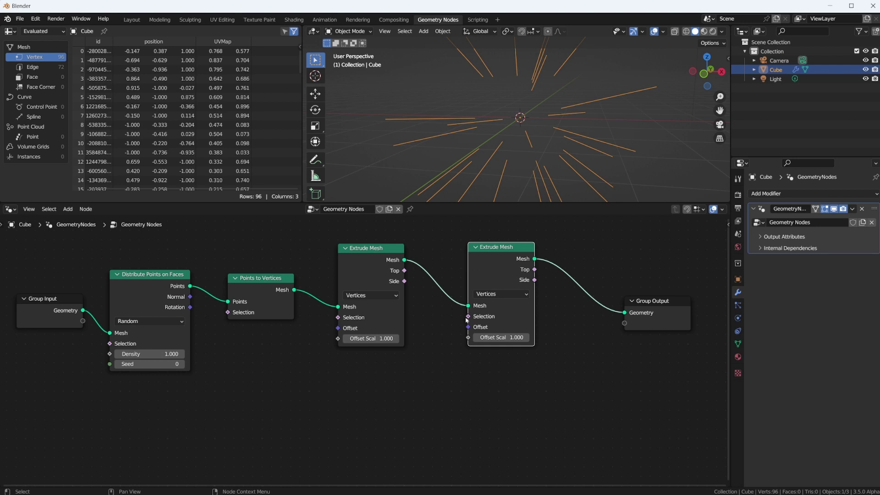
left_click_drag(468, 327, 449, 326)
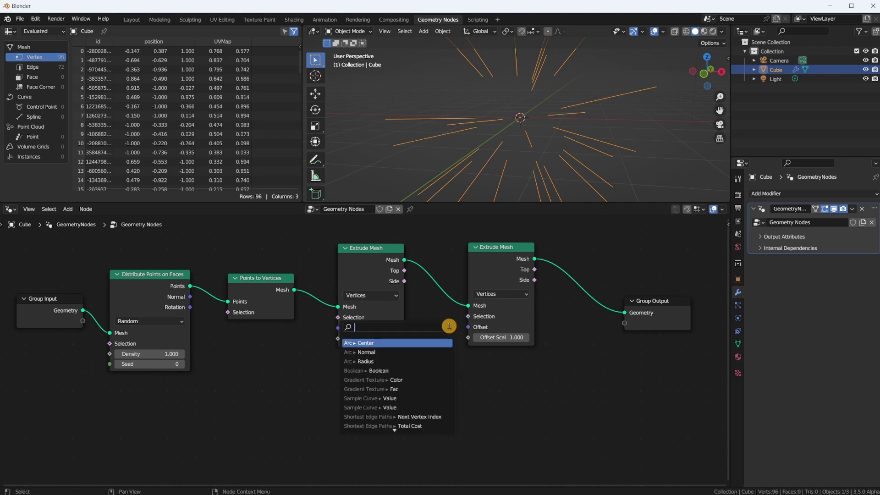
left_click(494, 263)
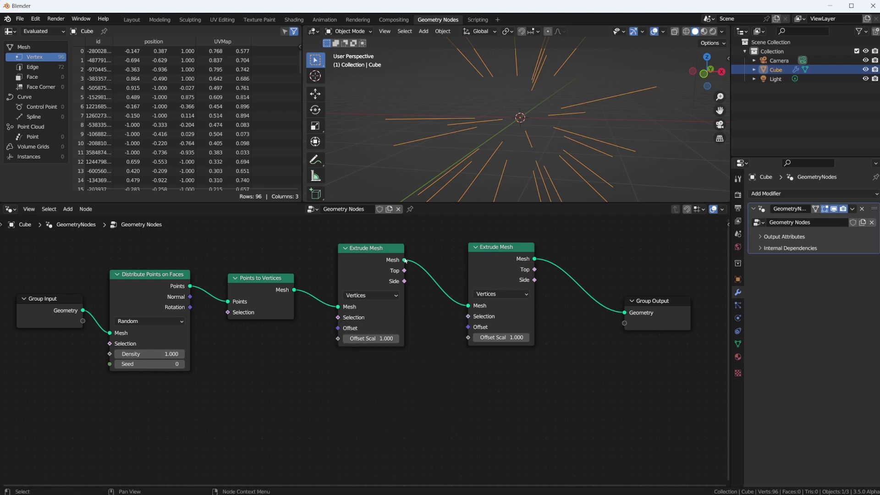
Rearrange the nodes to make room and insert a Store Named Attribute node between Points to Vertices and the first Extrude Mesh
left_click_drag(402, 250, 409, 248)
left_click_drag(486, 250, 509, 256)
left_click_drag(257, 278, 241, 296)
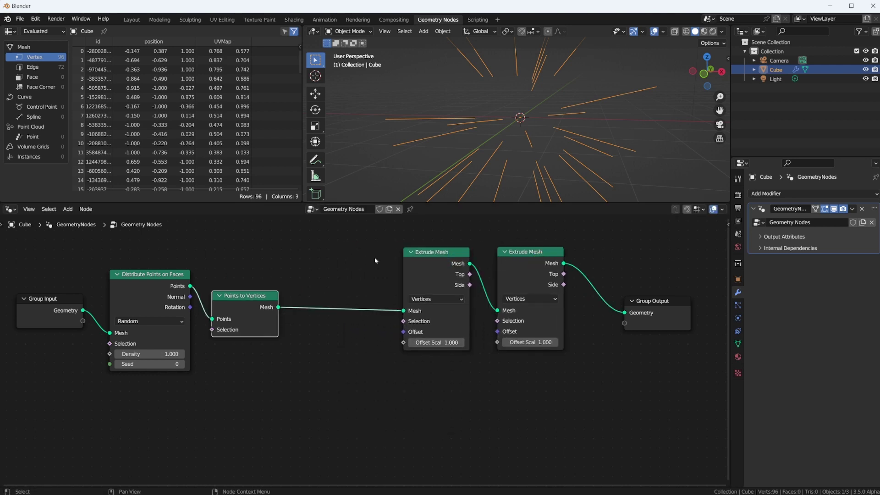
key("shift+a")
mouse_move(335, 264)
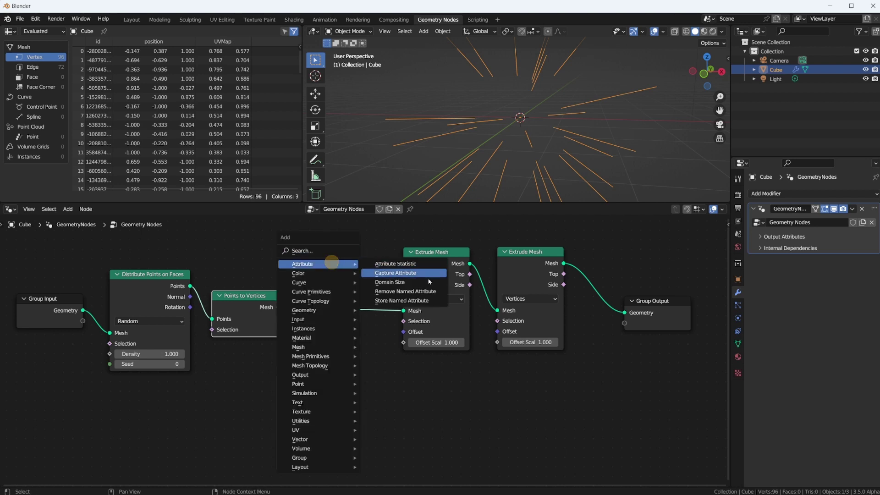
left_click(403, 301)
left_click(282, 265)
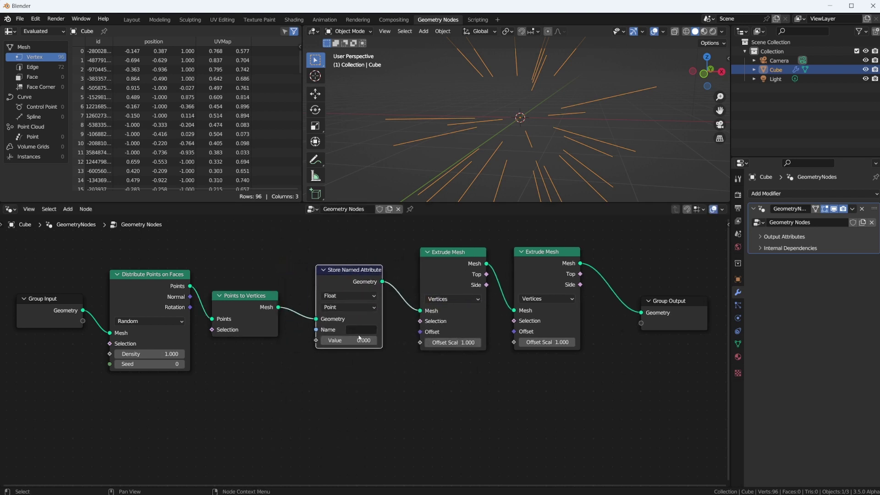
Set the Store Named Attribute node to Boolean, name the attribute "extrude" and enable its Value
left_click(346, 296)
left_click(344, 358)
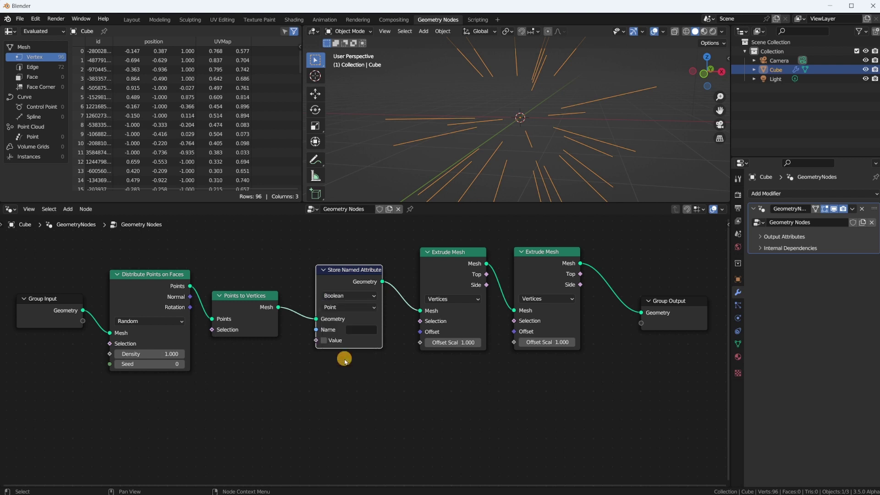
left_click(365, 330)
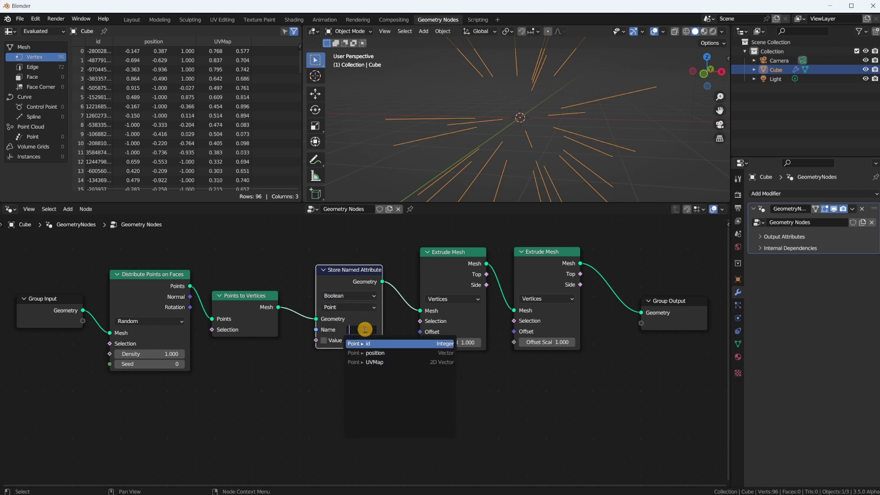
type("extrude")
key("Return")
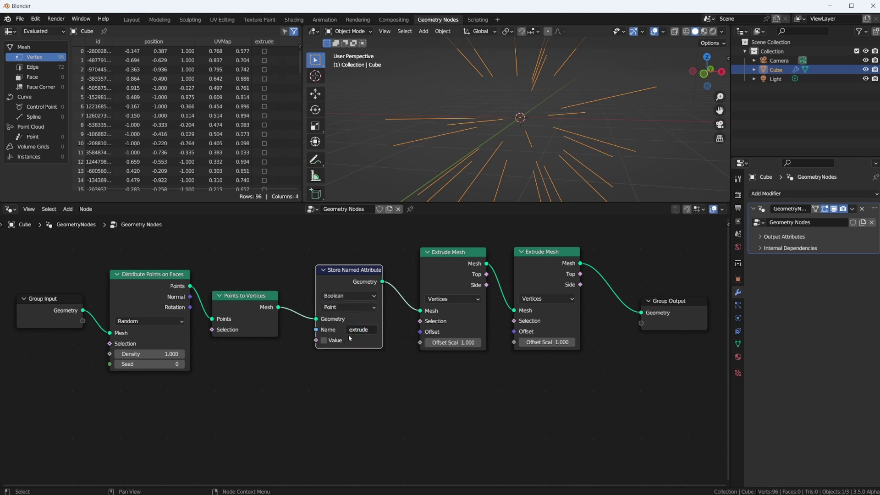
left_click(324, 340)
Mute both Extrude Mesh nodes to check the extrude column in the spreadsheet, and unmute only the first one
scroll(295, 93, "down", 5)
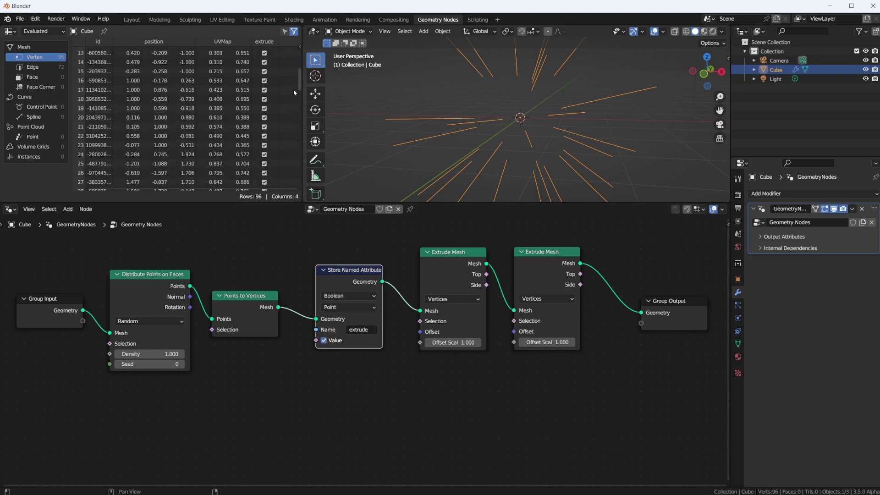
left_click(548, 256)
key("m")
left_click(440, 264)
key("m")
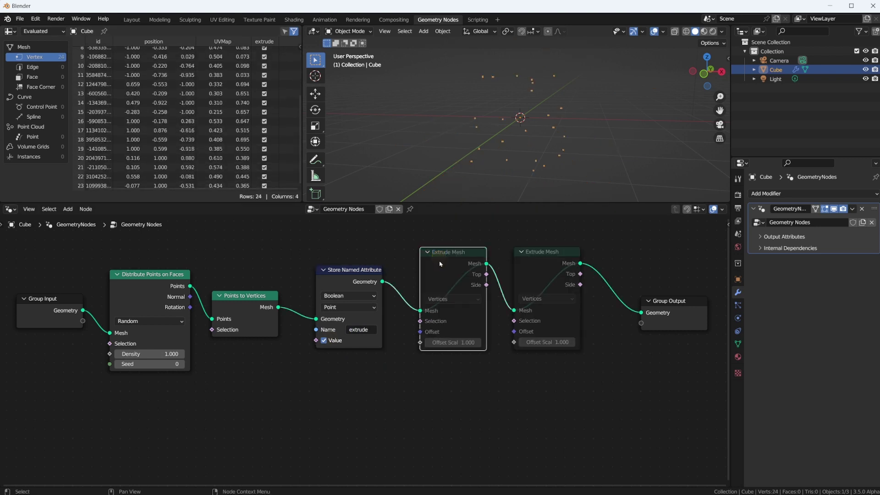
scroll(233, 140, "up", 3)
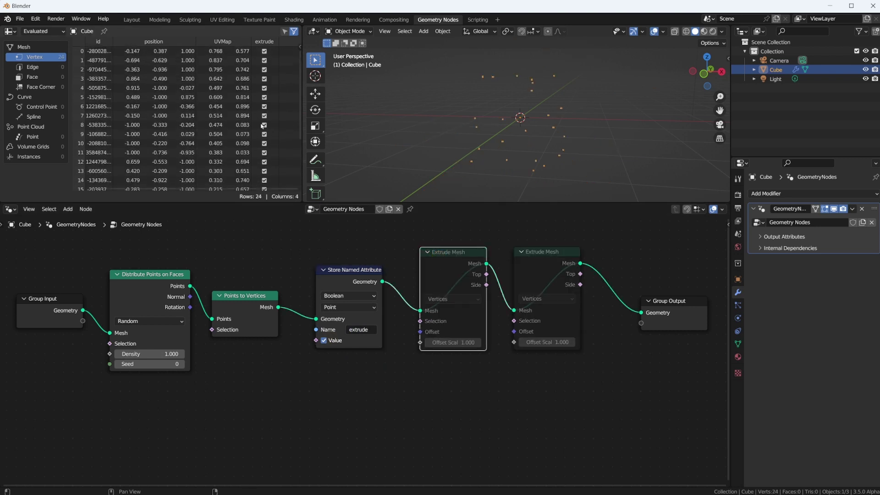
scroll(260, 45, "down", 3)
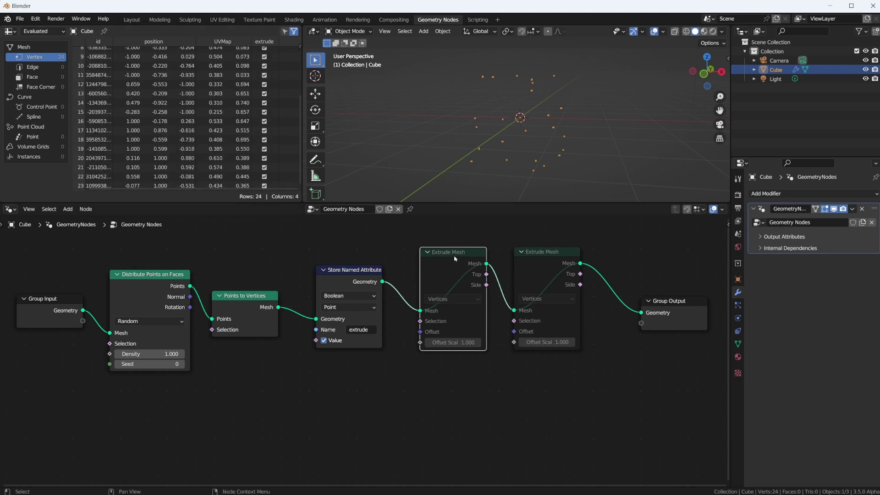
key("m")
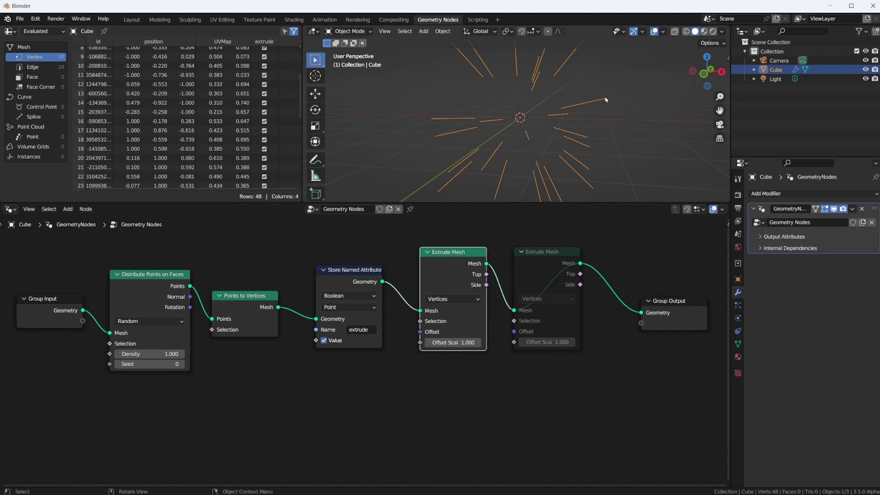
Make room between the two Extrude Mesh nodes and insert a duplicate of the "extrude" Store Named Attribute node between them
scroll(239, 133, "down", 12)
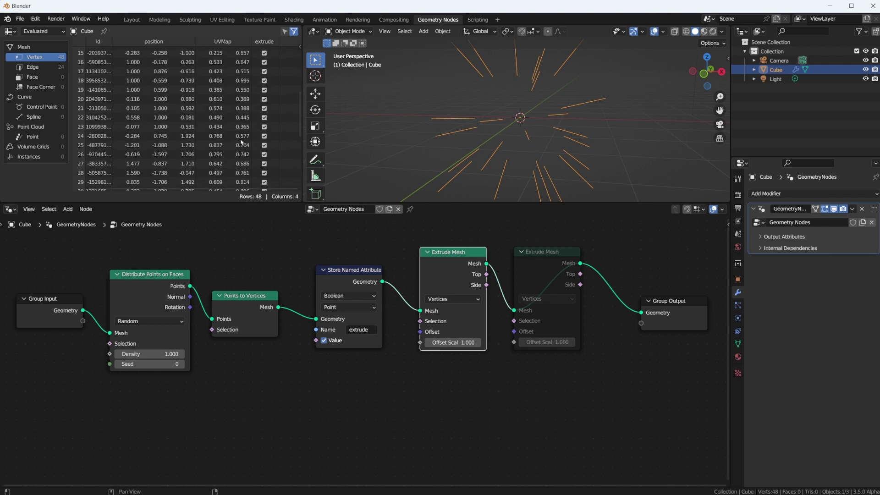
scroll(239, 137, "up", 15)
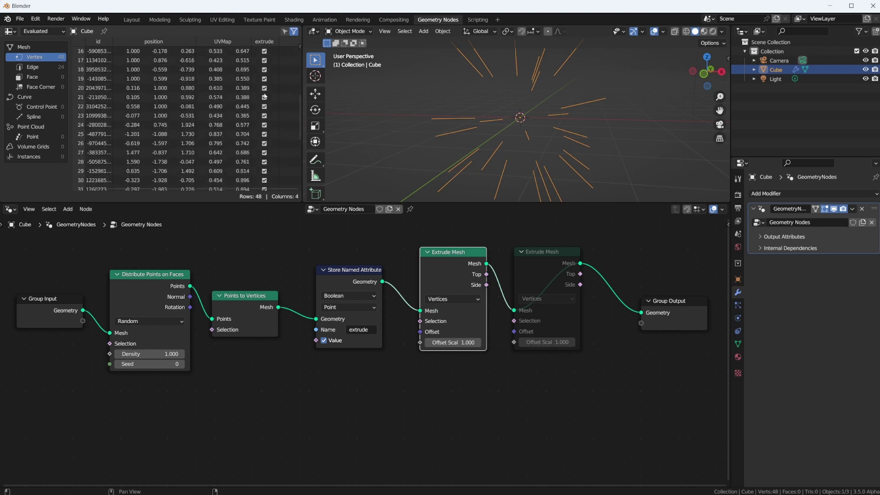
scroll(264, 67, "down", 14)
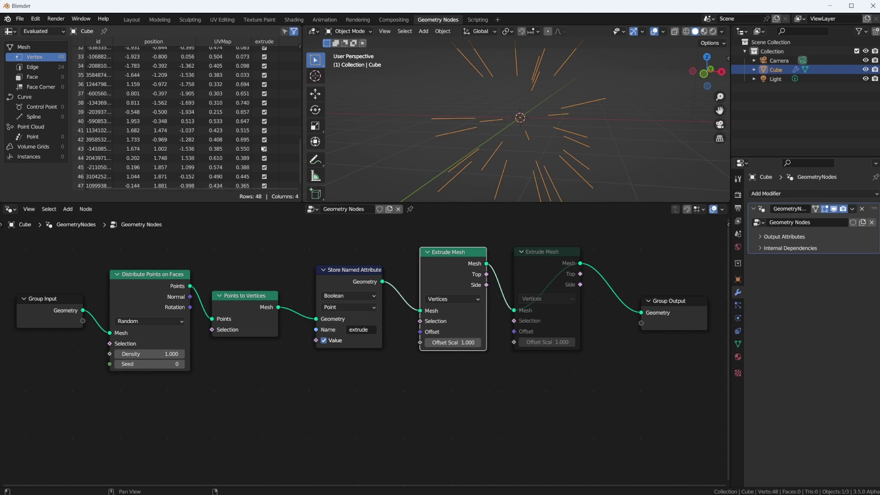
left_click_drag(548, 252, 632, 252)
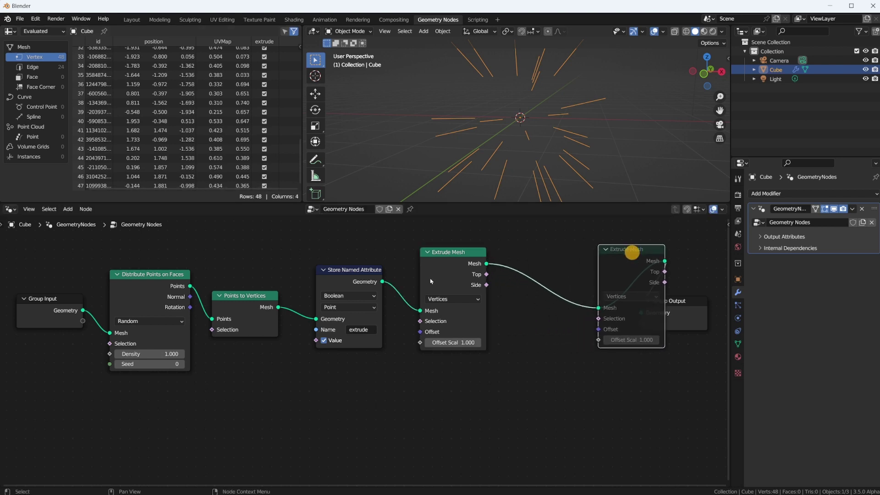
left_click(353, 277)
key("shift+d")
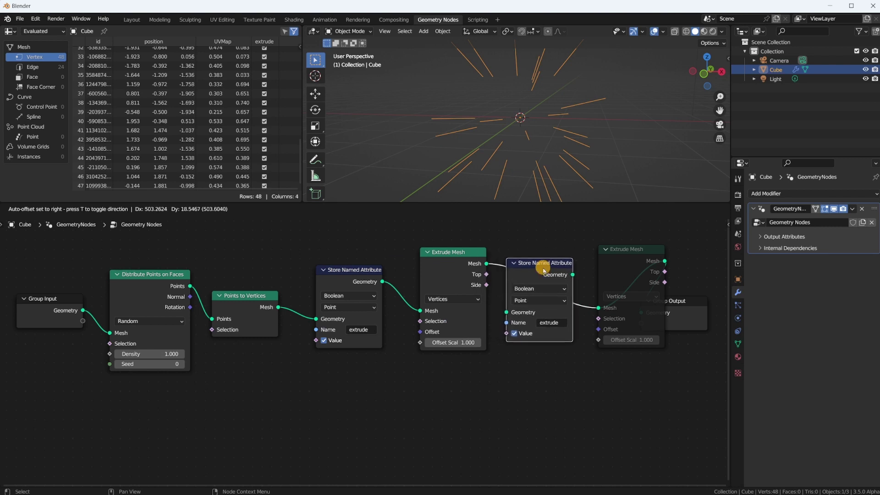
left_click(542, 273)
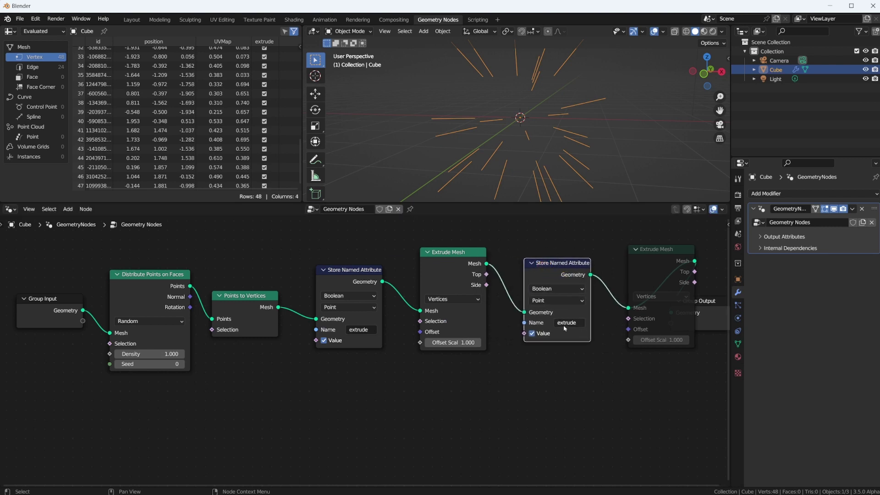
Connect the first Extrude Mesh's Top to the duplicated Store Named Attribute's Value and check the extrude column in the spreadsheet
left_click_drag(486, 274, 528, 339)
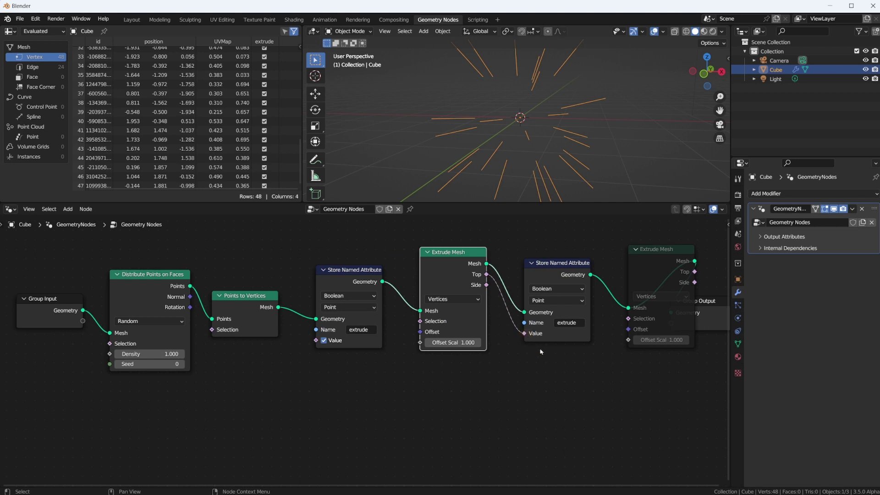
scroll(243, 133, "up", 6)
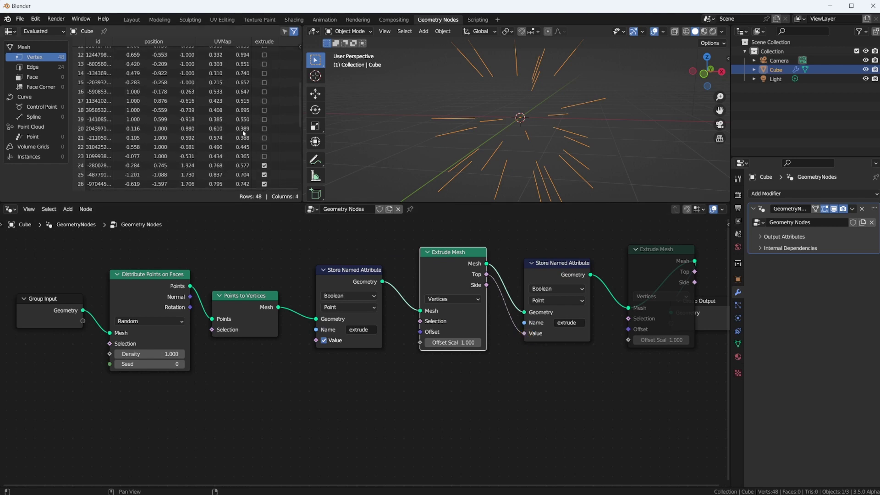
scroll(257, 140, "down", 1)
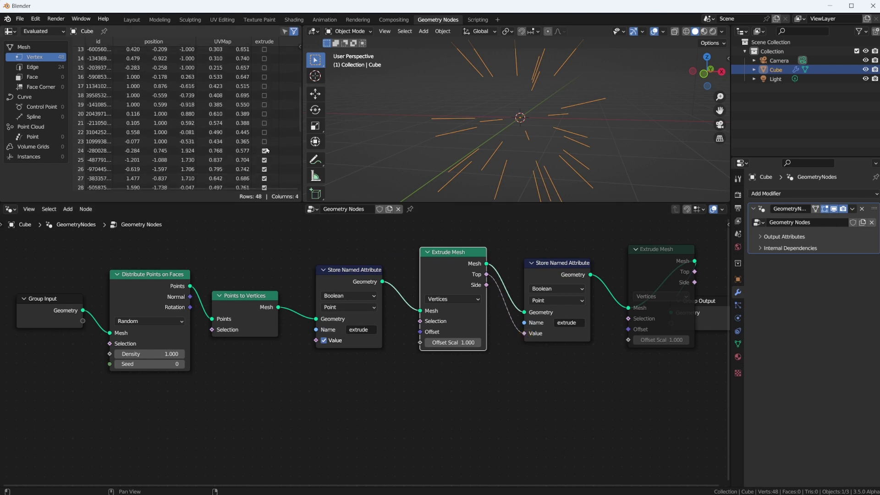
scroll(259, 119, "up", 4)
scroll(250, 129, "down", 6)
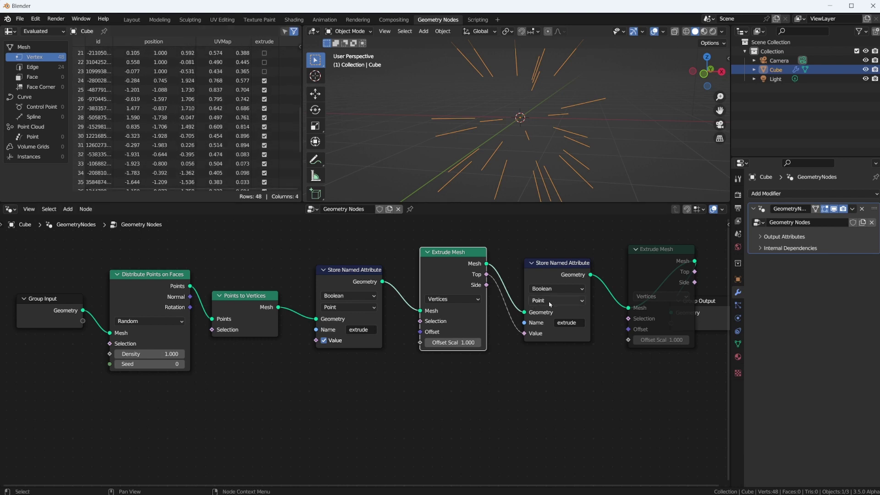
Add a Boolean Named Attribute node reading "extrude" and link its Attribute output to the second Extrude Mesh's Selection
left_click_drag(568, 265, 559, 265)
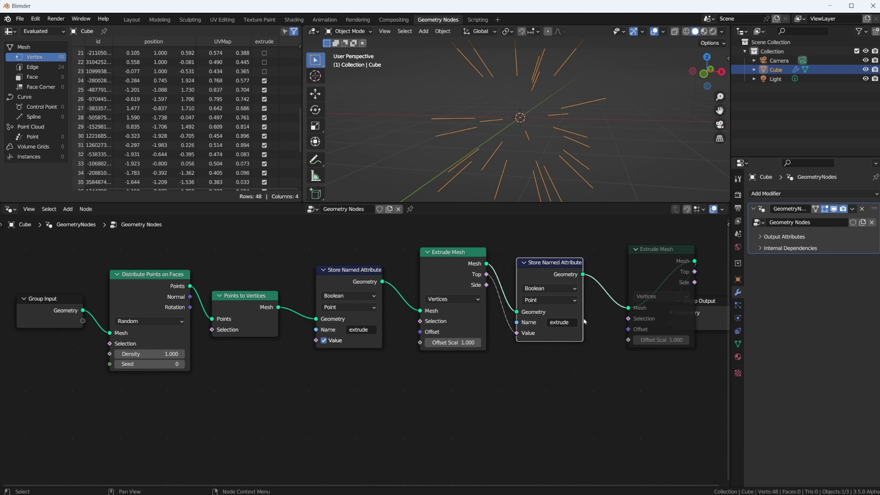
left_click(651, 254)
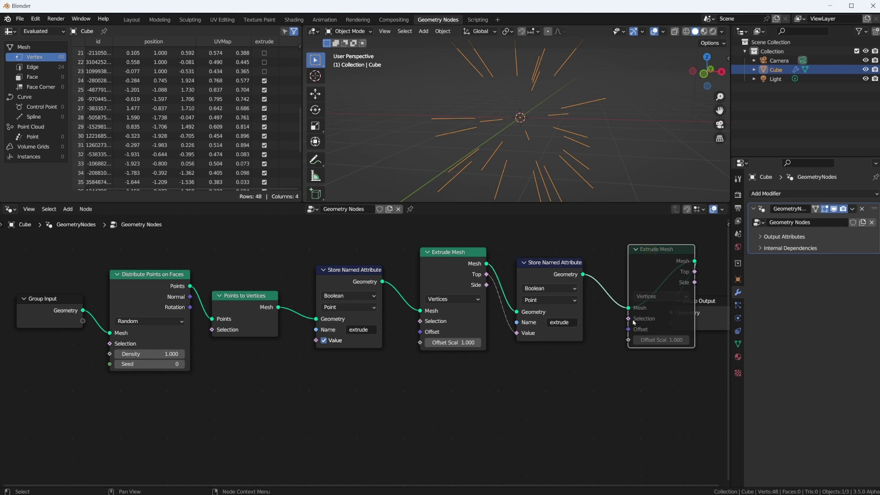
left_click_drag(634, 322, 563, 388)
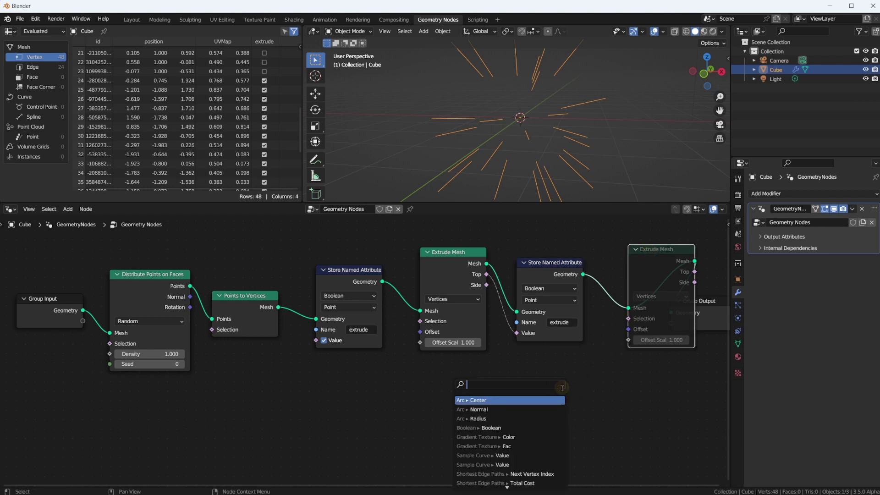
type("named")
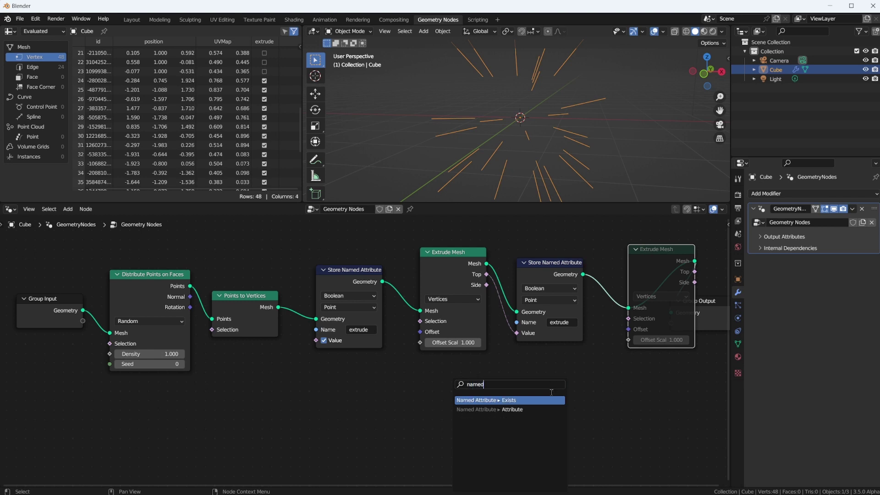
left_click(550, 410)
left_click(570, 354)
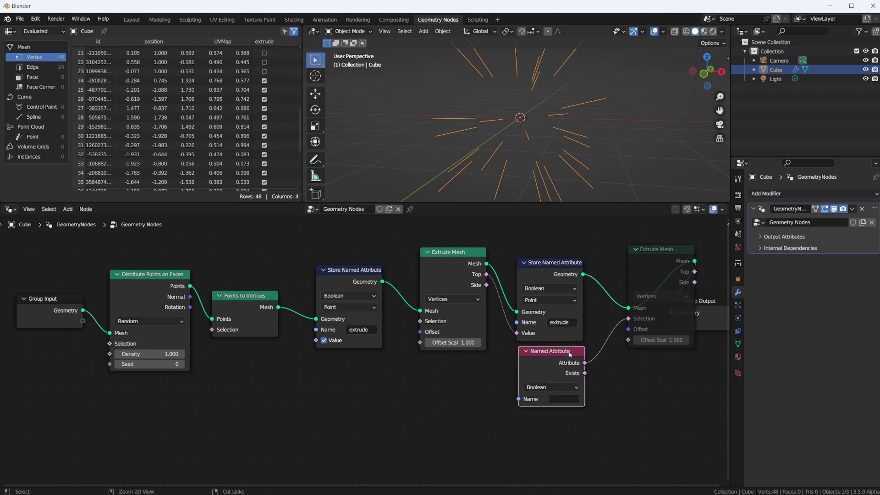
Unmute the second Extrude Mesh node, reposition it and check the extrude values of the vertices in the spreadsheet
left_click(665, 249)
key("m")
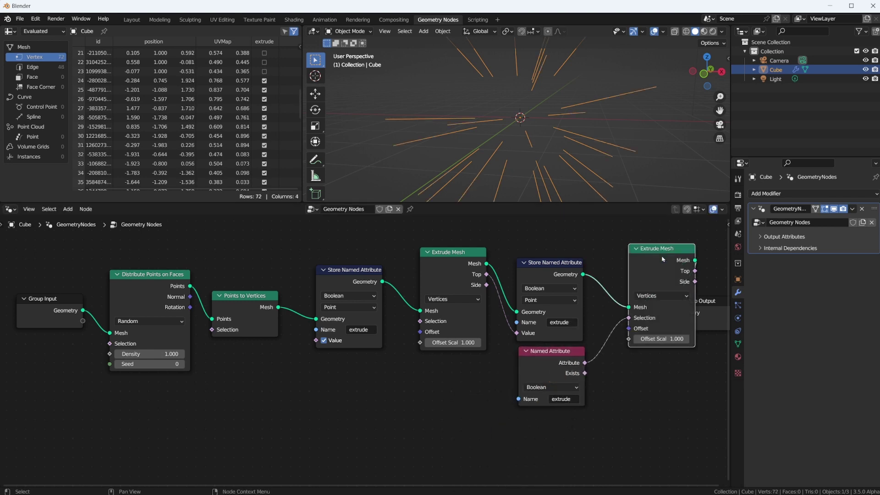
left_click_drag(658, 251, 638, 255)
scroll(252, 97, "down", 8)
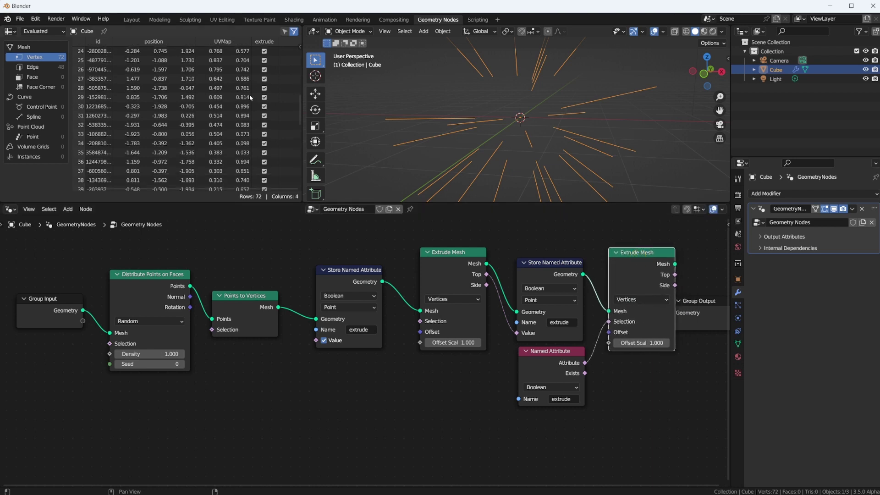
scroll(251, 98, "down", 4)
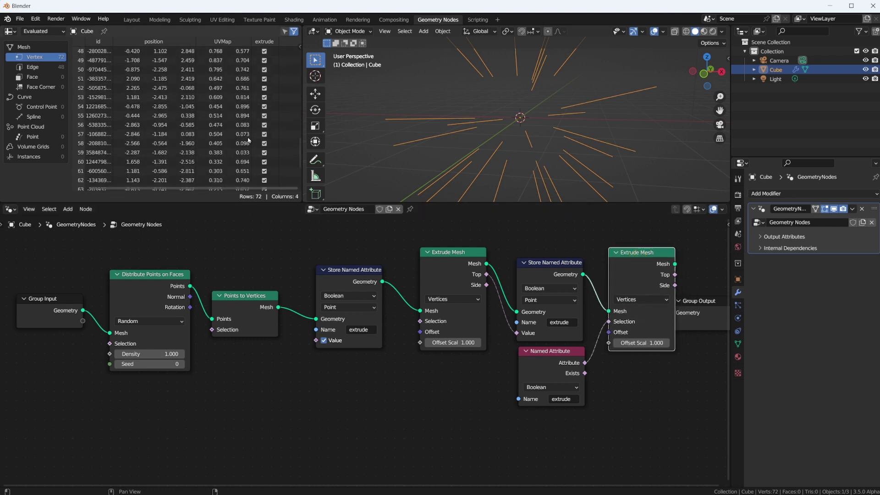
scroll(251, 98, "down", 5)
Move Group Output clear of the second Extrude Mesh and split off a Timeline area beneath the node editor
left_click_drag(675, 264, 707, 310)
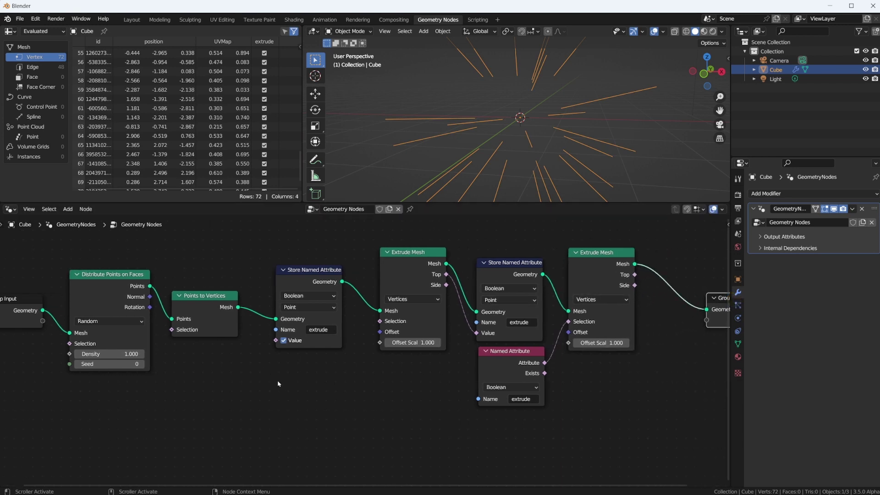
scroll(469, 346, "down", 3)
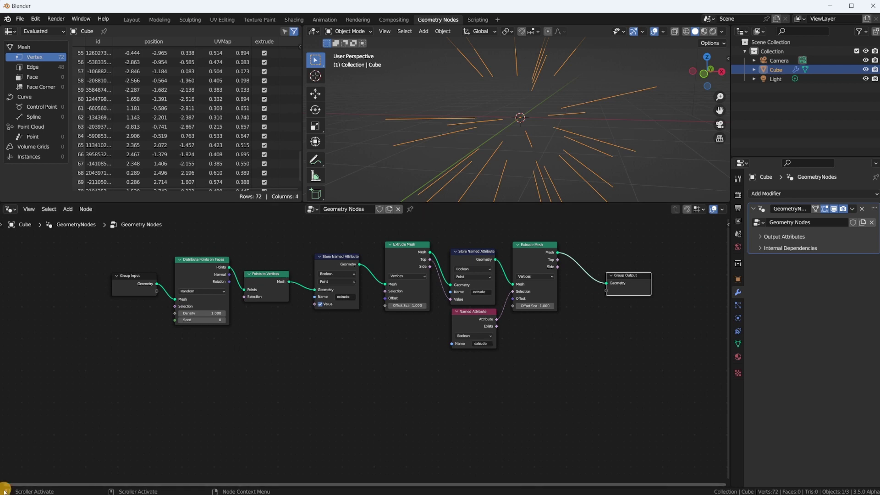
left_click(5, 461)
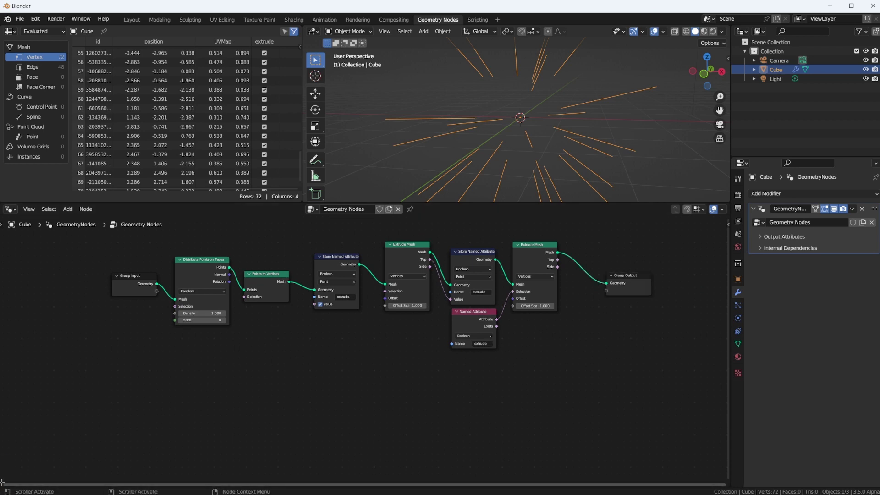
left_click_drag(4, 485, 5, 446)
left_click(11, 453)
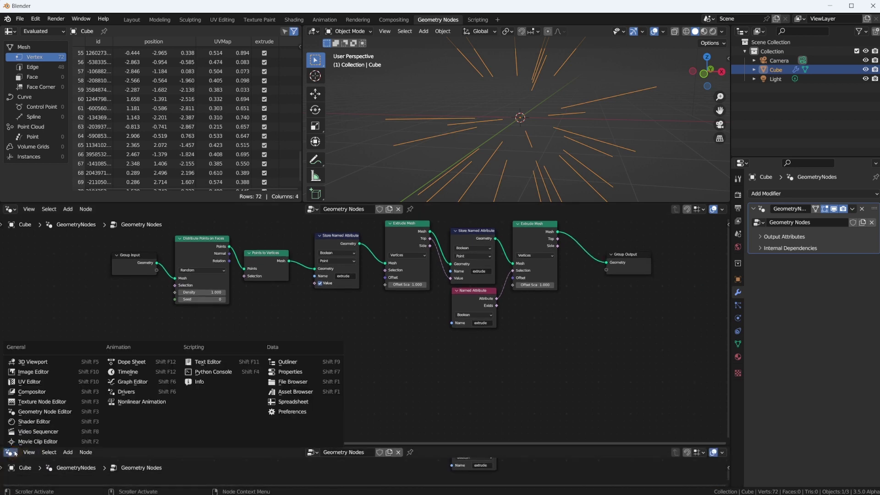
left_click(136, 372)
Delete both Extrude Mesh nodes together with the second Store Named Attribute node and the Named Attribute node
scroll(416, 272, "up", 3)
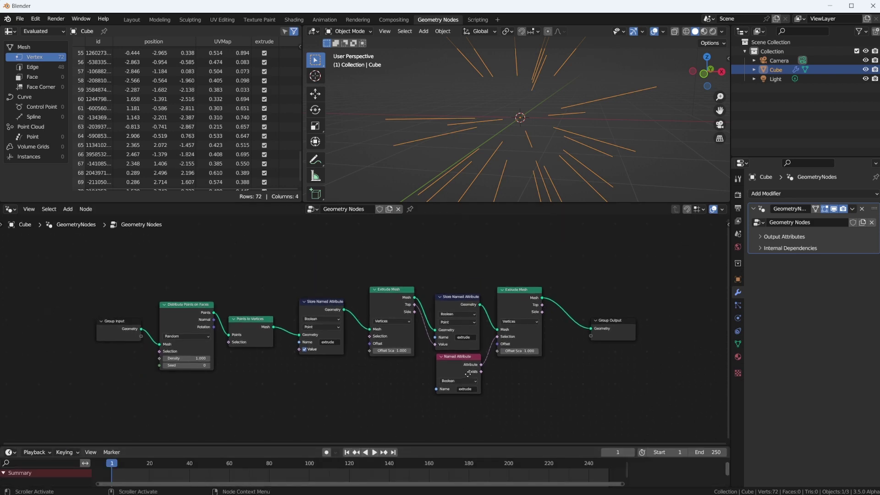
middle_click_drag(417, 273, 400, 298)
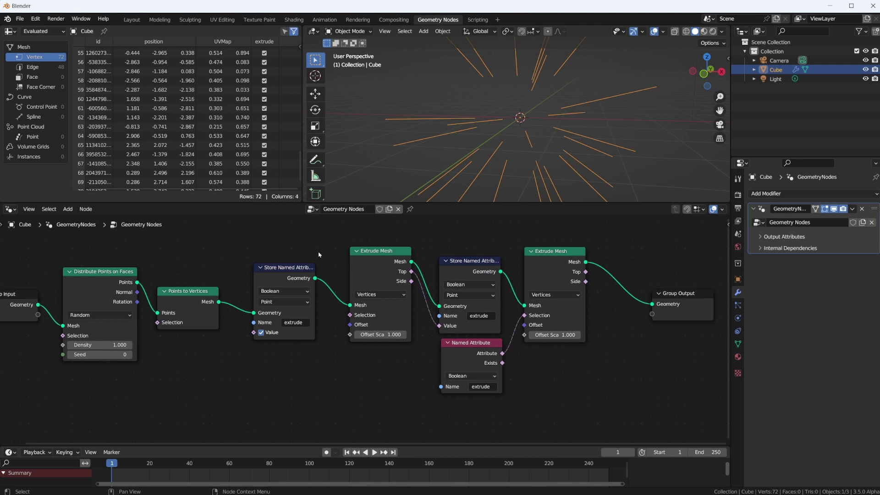
left_click_drag(345, 230, 613, 392)
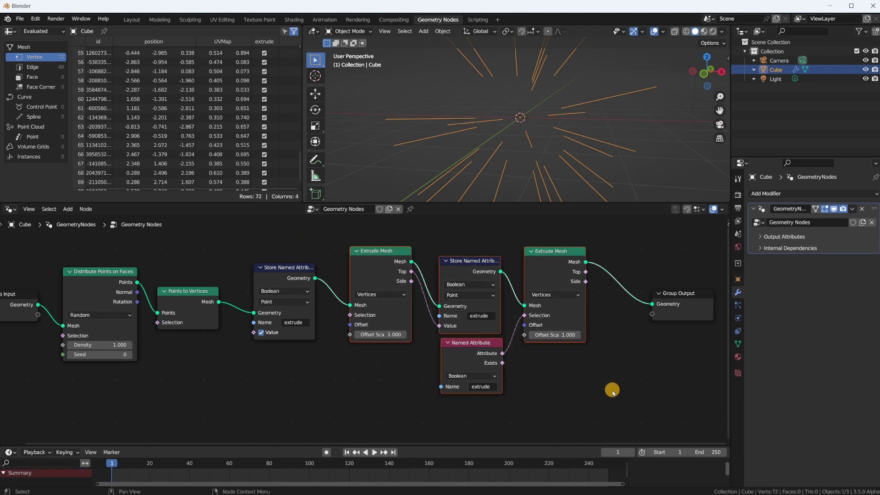
key("Delete")
Move the remaining linked node chain farther from Group Output and disable the Value of the Store Named Attribute node
left_click(285, 274)
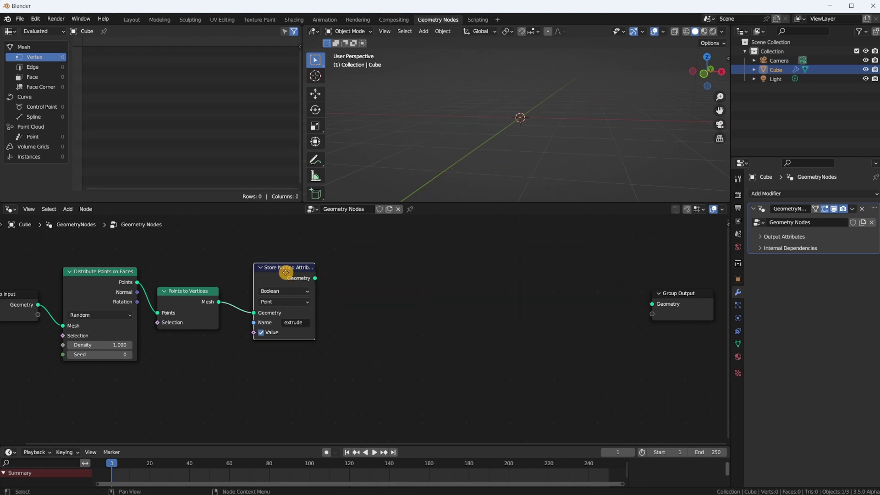
key("l")
key("l")
key("g")
left_click(266, 417)
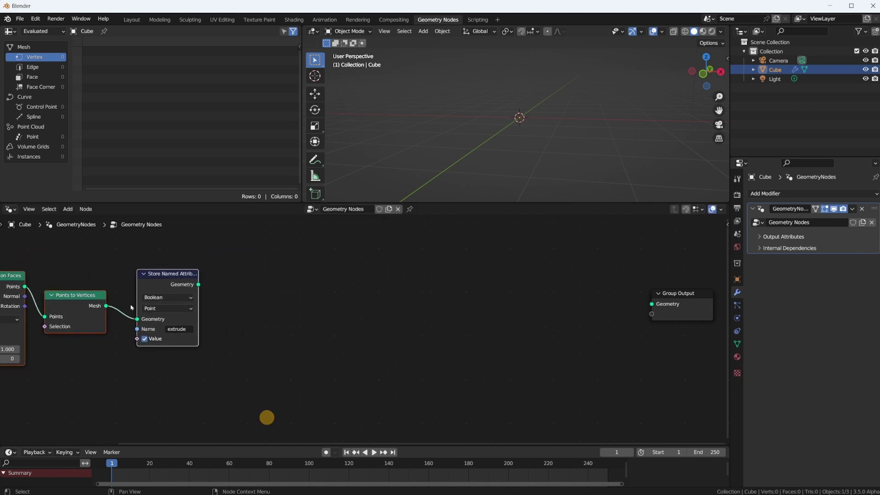
left_click_drag(163, 280, 157, 286)
left_click(169, 347)
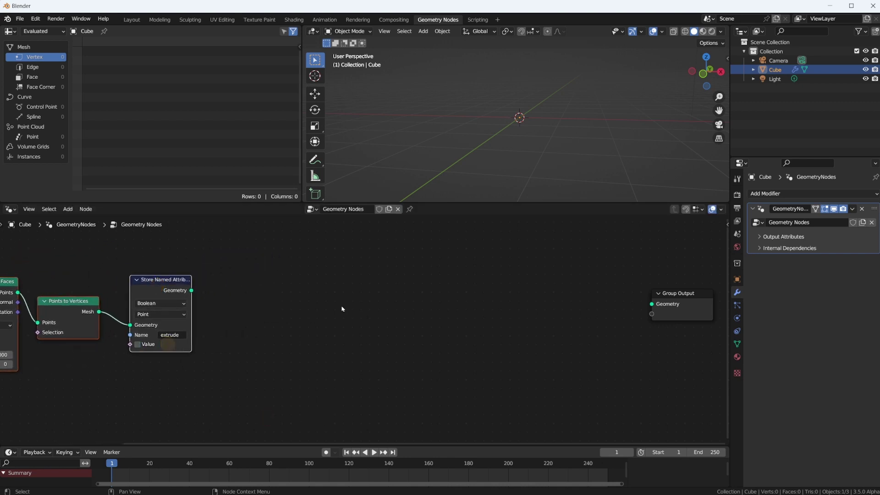
Add Simulation Input and Simulation Output nodes between Store Named Attribute and Group Output, spaced apart
left_click(343, 306)
key("shift+a")
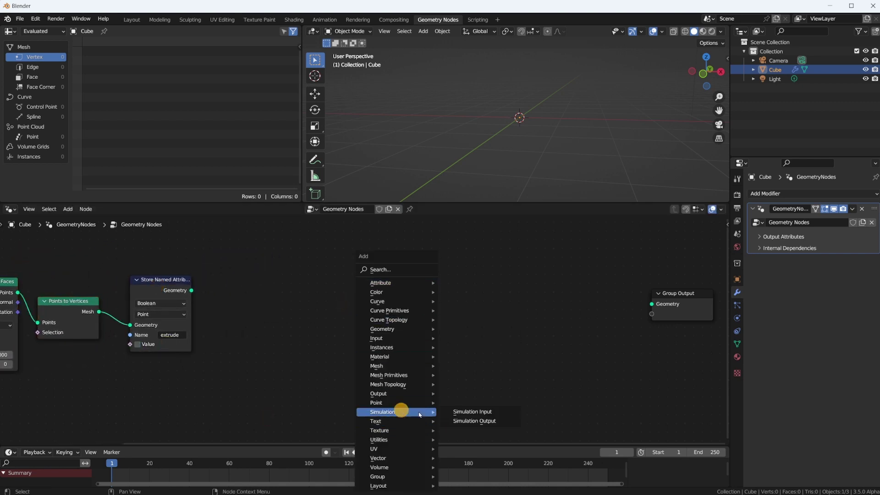
left_click(477, 412)
left_click(347, 287)
key("shift+a")
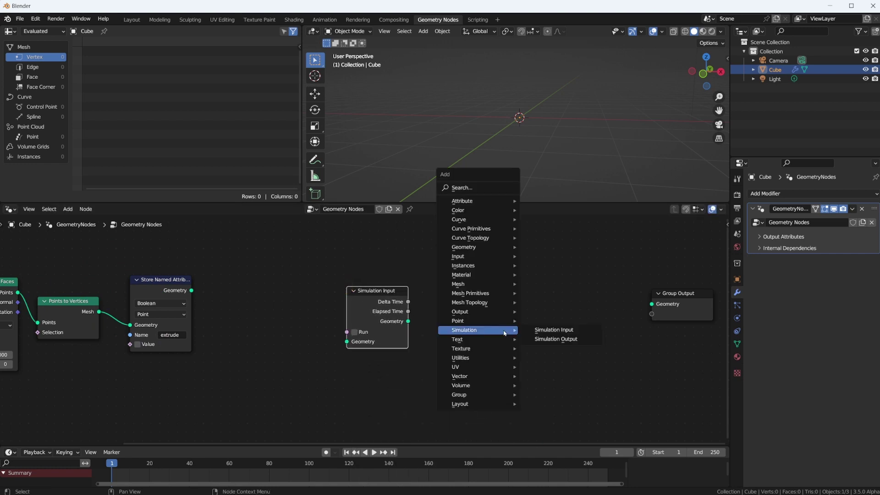
left_click(556, 339)
left_click(515, 277)
left_click_drag(384, 290, 345, 297)
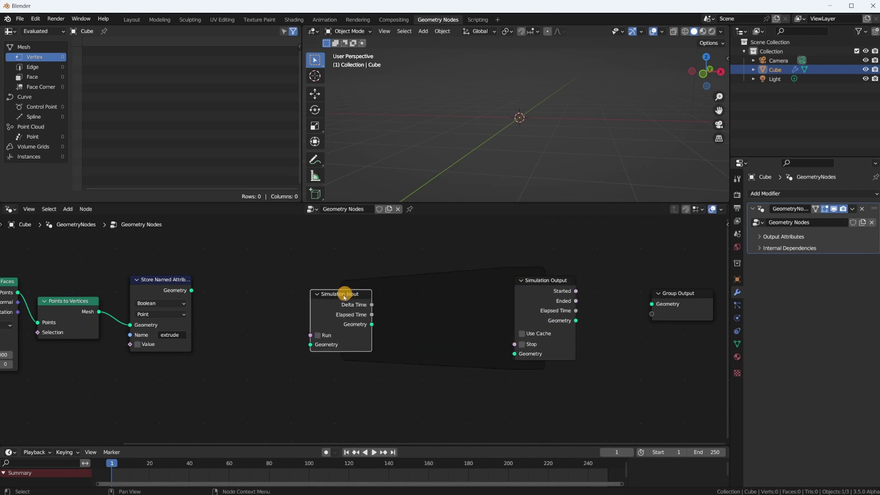
Link the geometry from Store Named Attribute through Simulation Input and Simulation Output to Group Output
left_click_drag(192, 291, 312, 345)
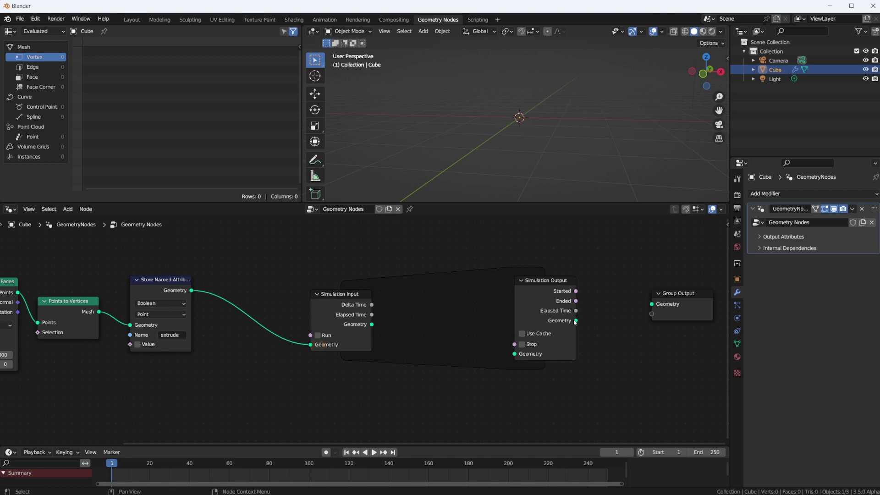
left_click_drag(576, 321, 651, 304)
left_click_drag(372, 325, 514, 354)
Space the Simulation Input and Output nodes farther apart and insert an Extrude Mesh node set to Vertices between them
left_click(328, 298)
left_click_drag(328, 299, 295, 296)
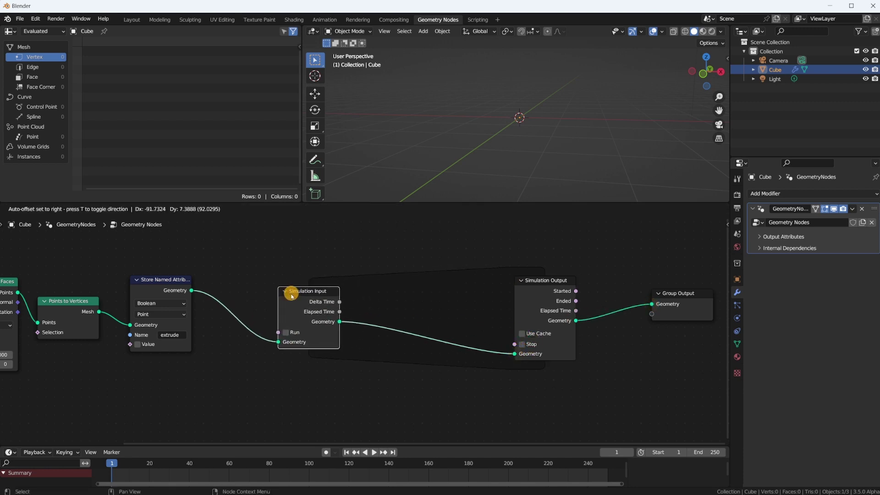
left_click_drag(542, 281, 555, 281)
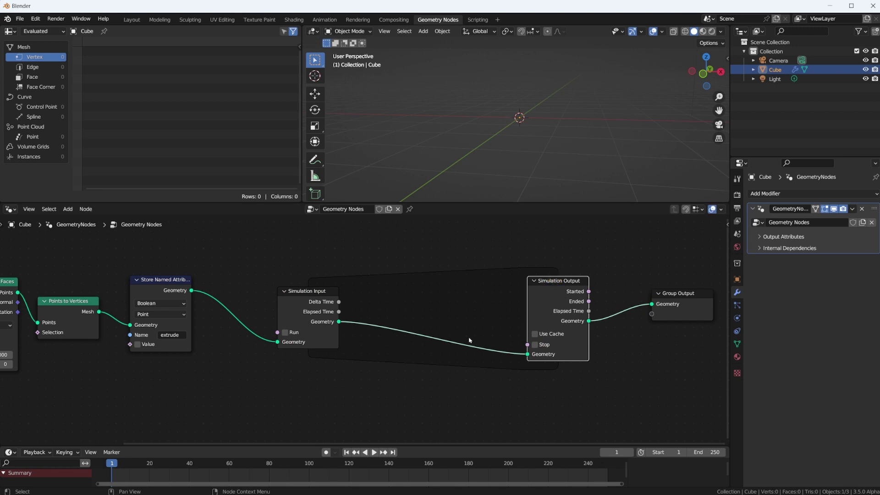
key("shift+a")
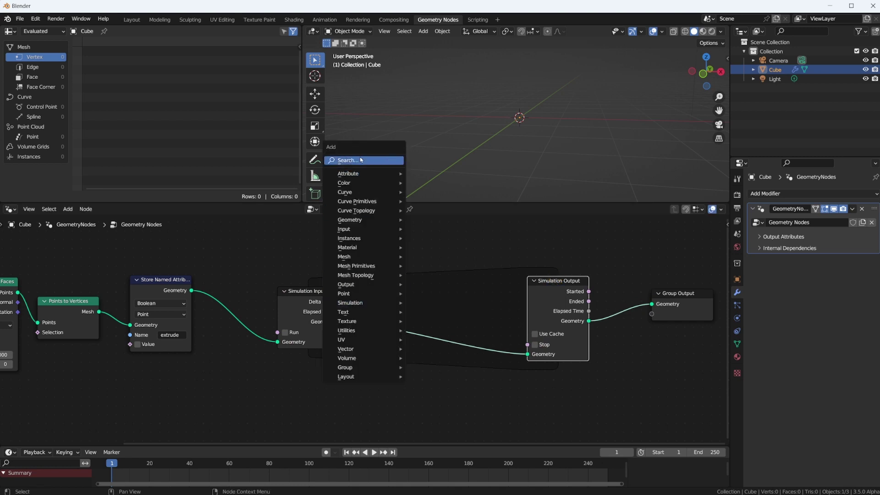
left_click(388, 159)
type("ex")
left_click(405, 175)
left_click(412, 295)
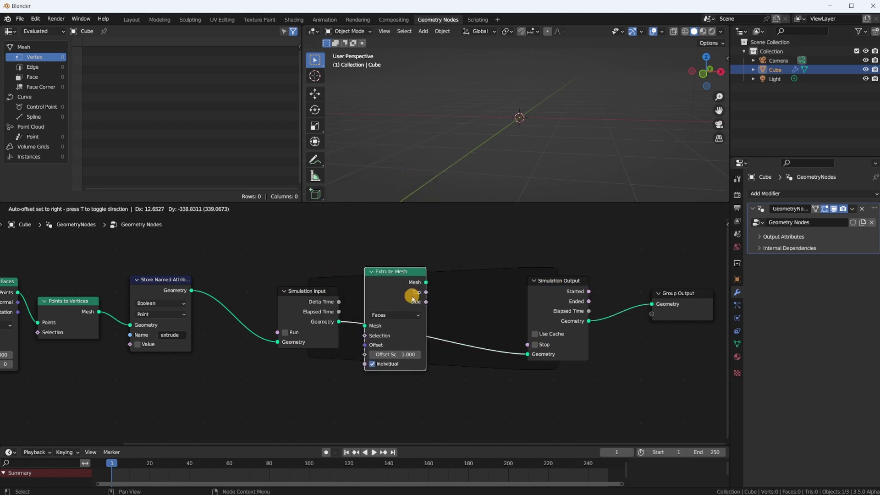
left_click(403, 315)
left_click(403, 325)
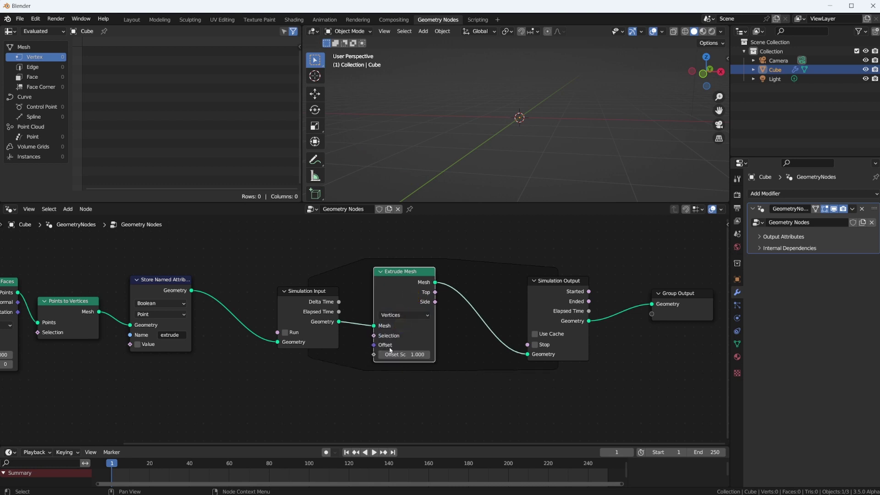
Feed the Extrude Mesh Selection from a Boolean Named Attribute node named "extrude", placed below Simulation Input
left_click_drag(374, 336, 317, 385)
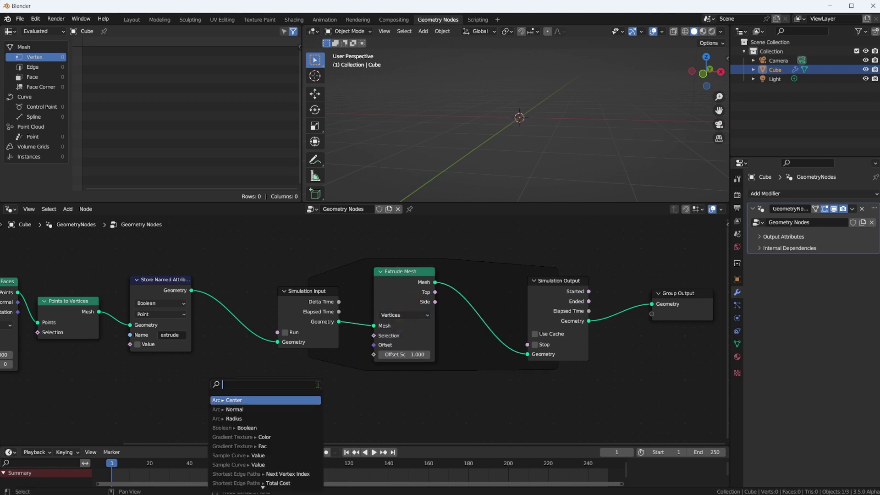
type("named")
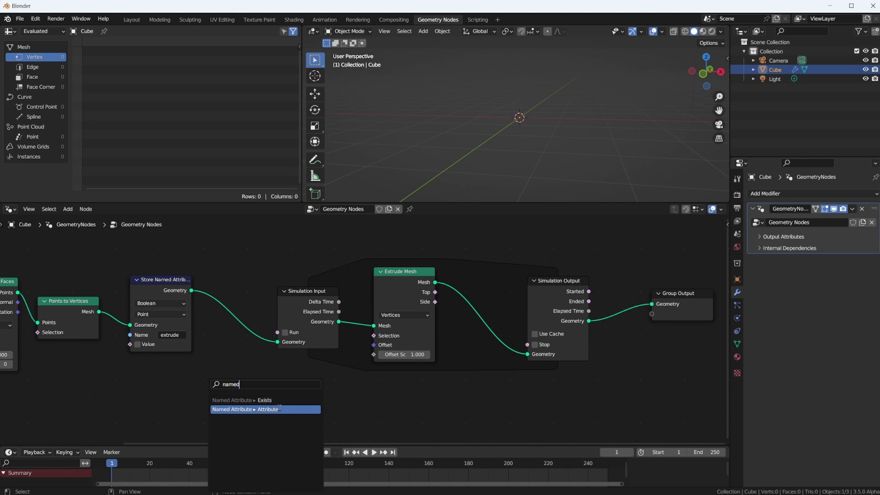
left_click(278, 407)
left_click(301, 388)
key("ctrl+c")
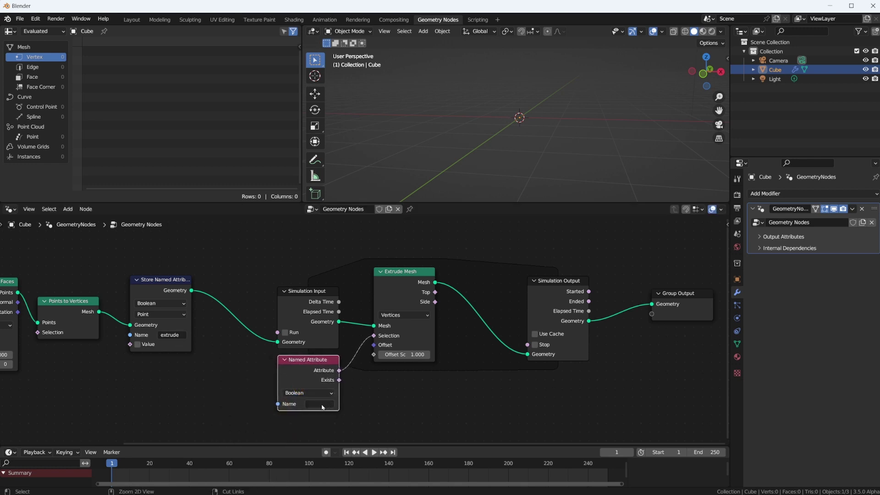
key("ctrl+v")
left_click_drag(416, 272, 410, 274)
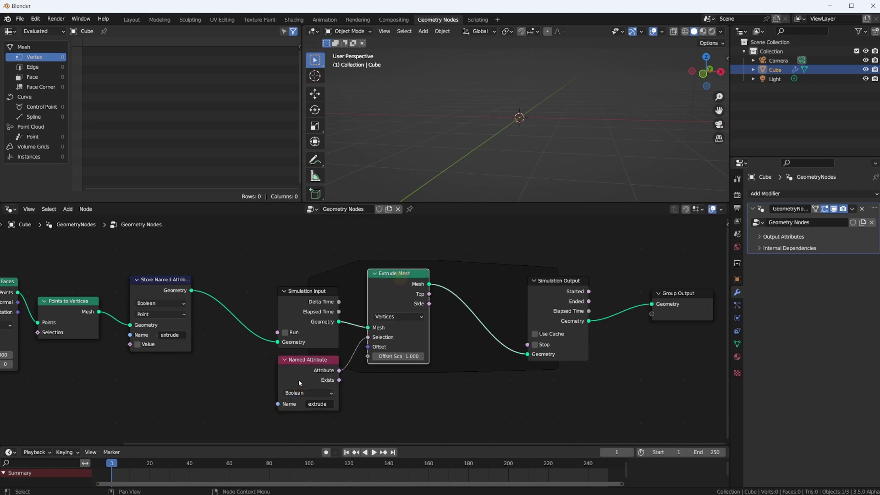
left_click_drag(306, 366, 305, 373)
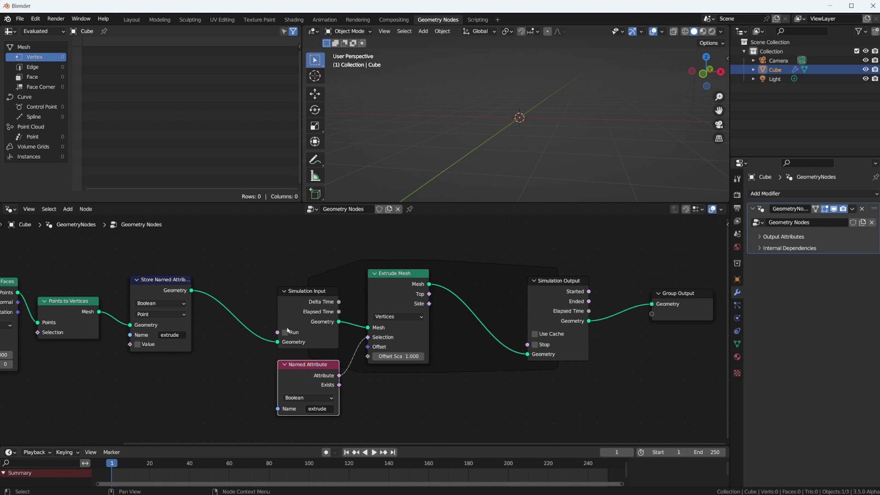
Insert a duplicate of the Store Named Attribute node between Extrude Mesh and Simulation Output, with Extrude Mesh's Top linked to its Value
left_click_drag(554, 288, 586, 286)
left_click(166, 283)
key("shift+d")
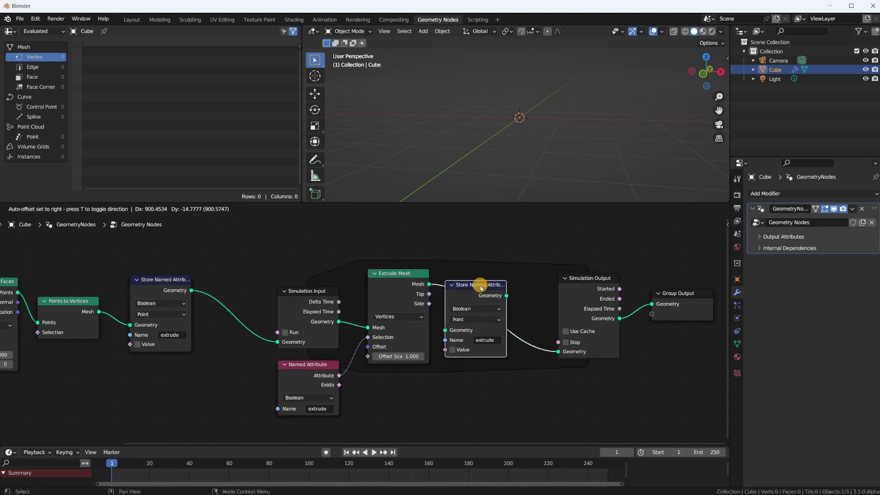
left_click(479, 285)
left_click_drag(464, 351, 430, 294)
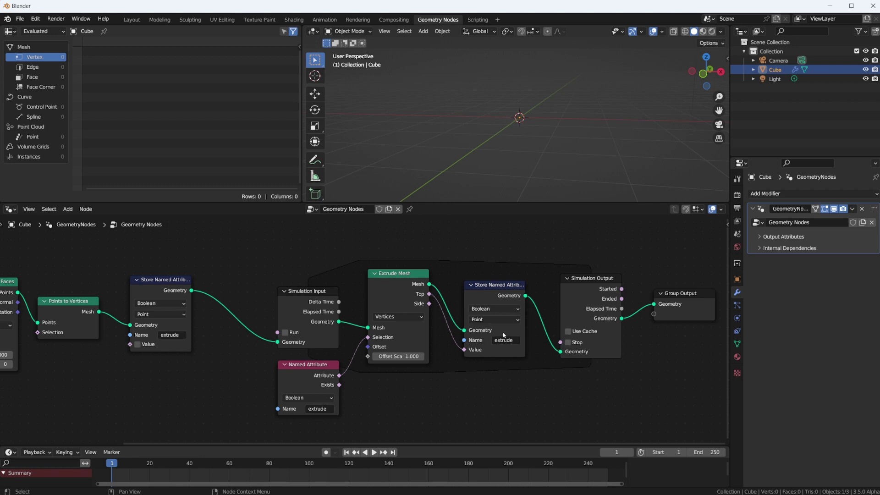
Enable the Value of the Store Named Attribute node before the simulation and shift Group Output slightly farther from Simulation Output
mouse_move(510, 345)
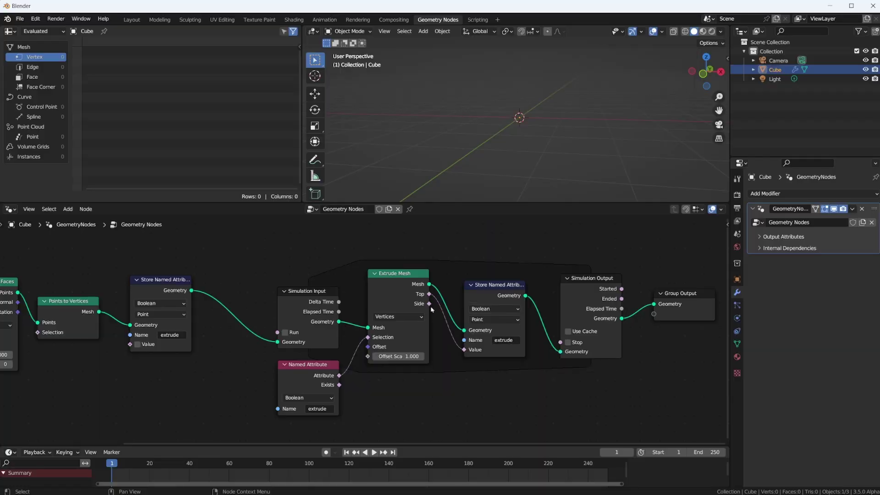
left_click_drag(430, 304, 434, 327)
scroll(516, 281, "down", 1)
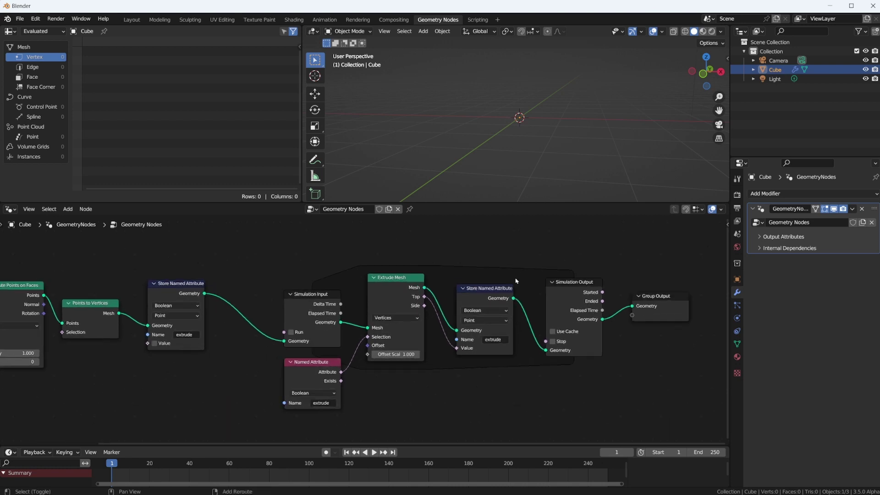
left_click_drag(650, 295, 659, 295)
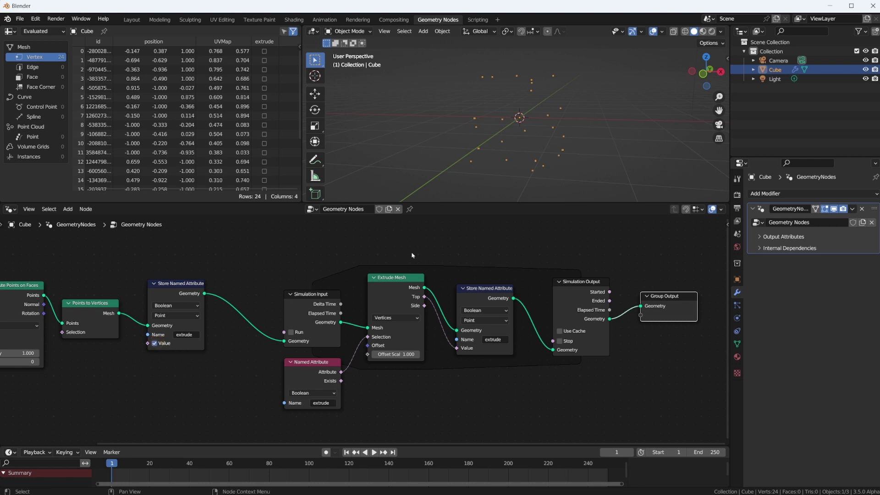
Play the simulation from the first frame up to frame 53 and examine the extruded lines from several angles and in front view
key("space")
key("space")
key("shift+Left")
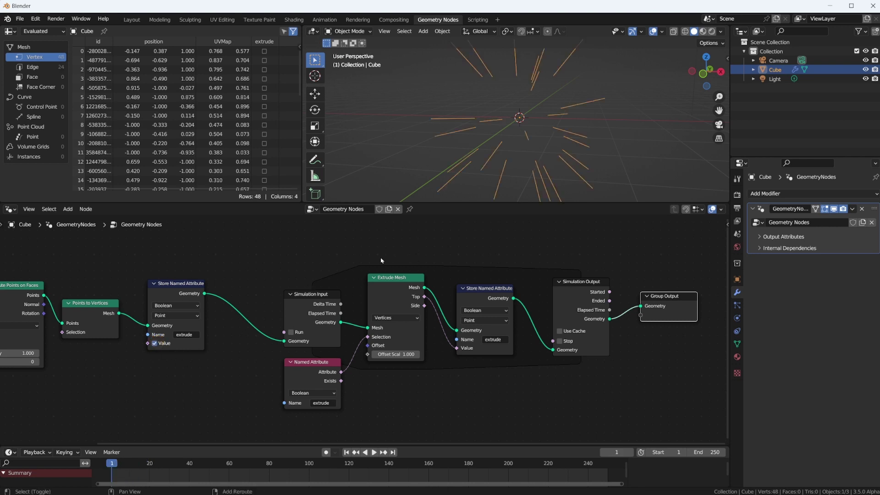
scroll(513, 141, "down", 3)
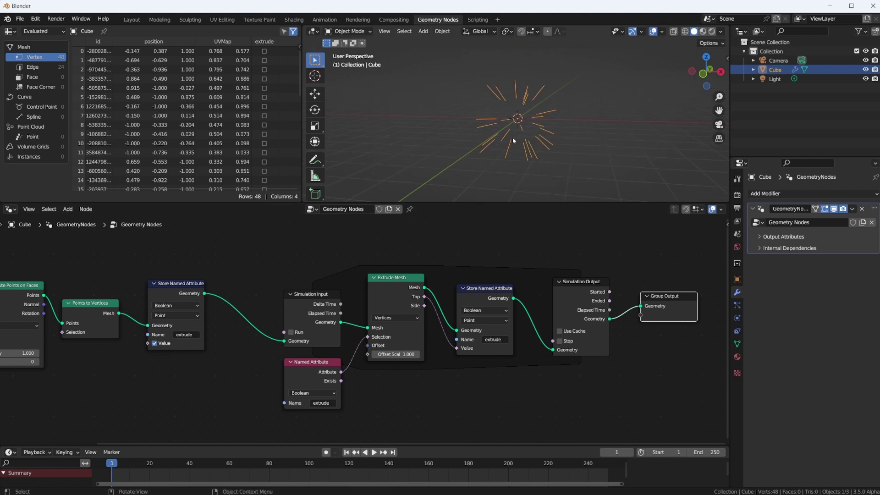
key("space")
key("space")
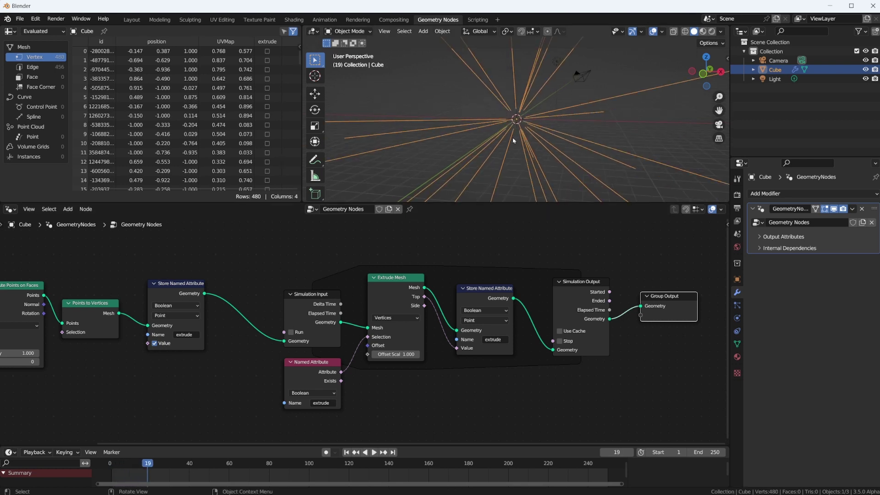
middle_click_drag(514, 140, 546, 166)
key("space")
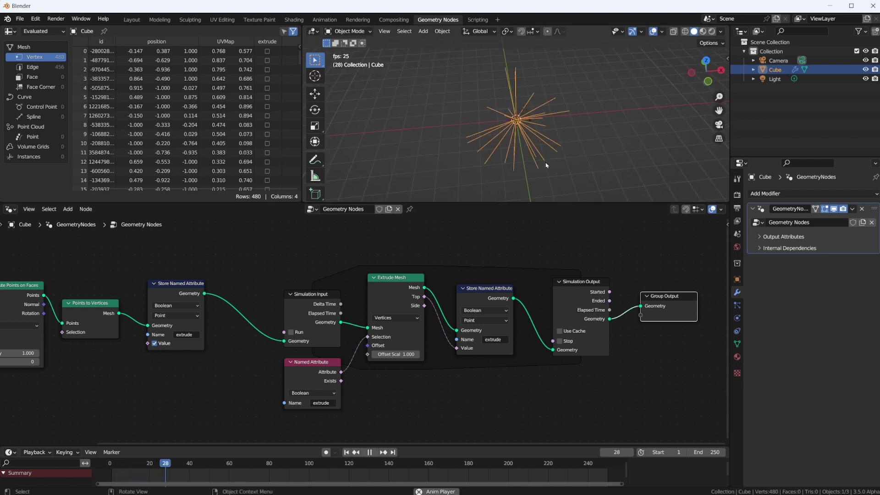
key("space")
scroll(546, 166, "up", 3)
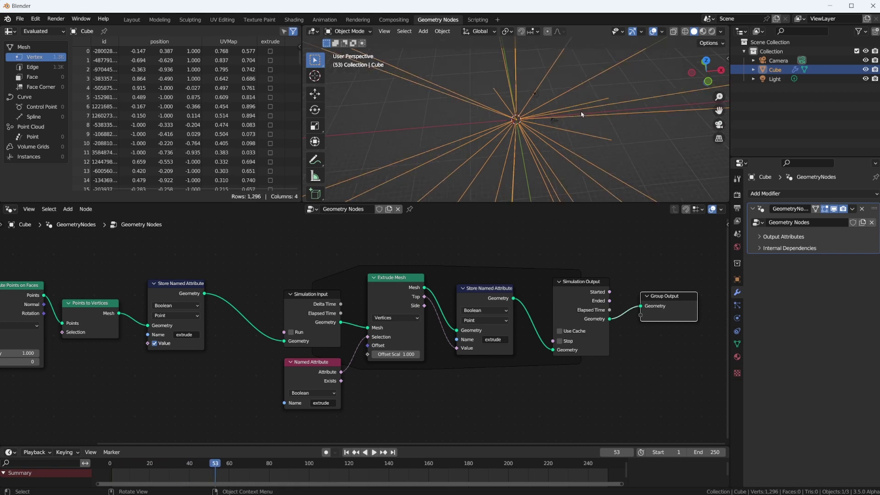
middle_click_drag(546, 166, 367, 182, "shift")
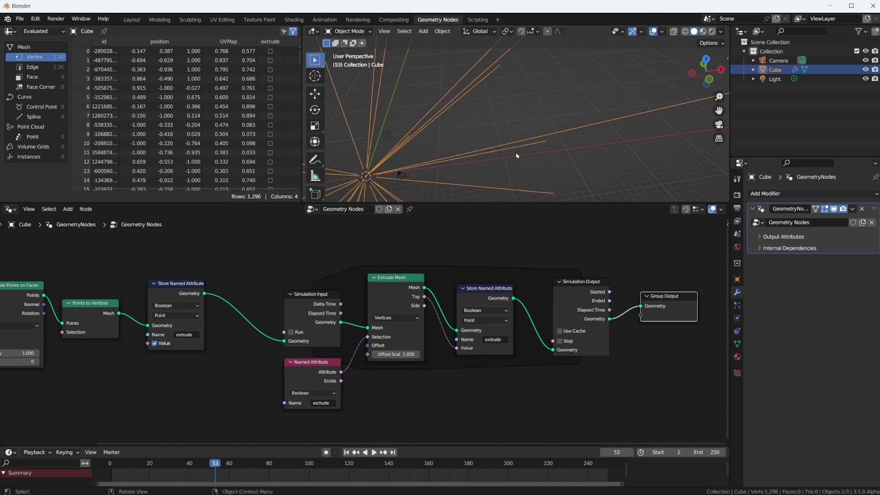
middle_click_drag(517, 156, 417, 138)
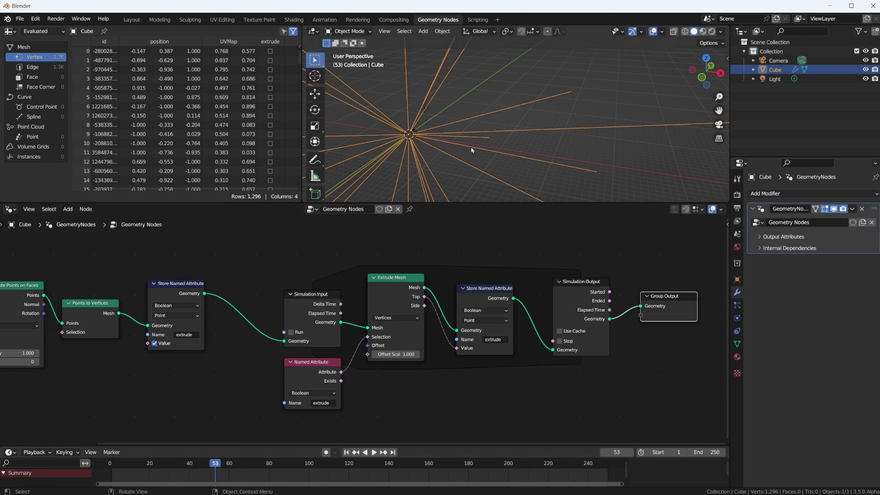
scroll(545, 145, "down", 6)
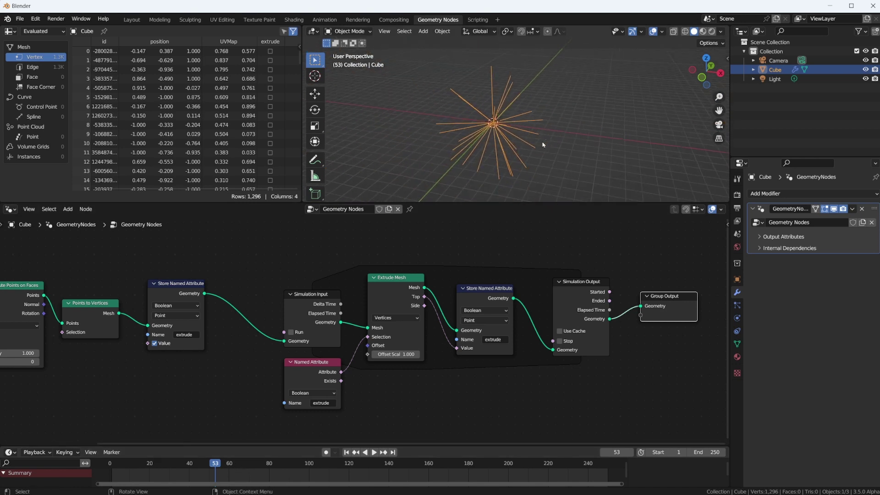
key("KP_1")
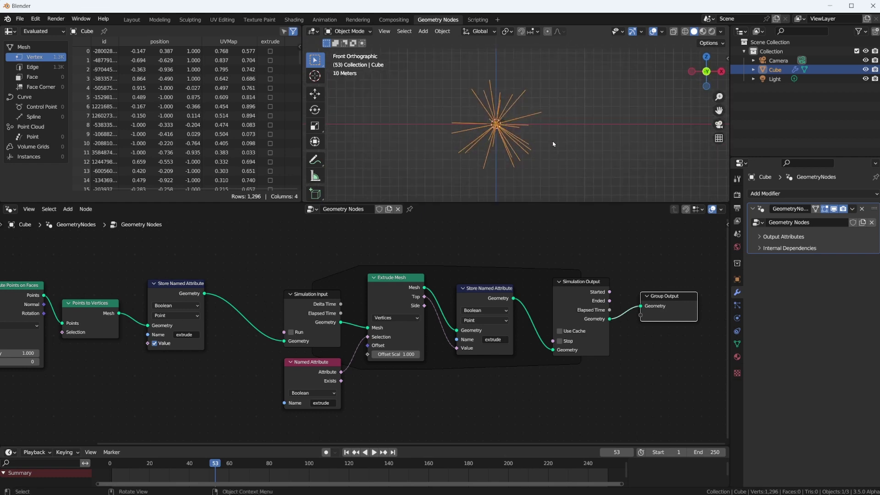
Move Group Output far away from Simulation Output to make room for more nodes
middle_click_drag(579, 342, 235, 339)
scroll(487, 341, "down", 2)
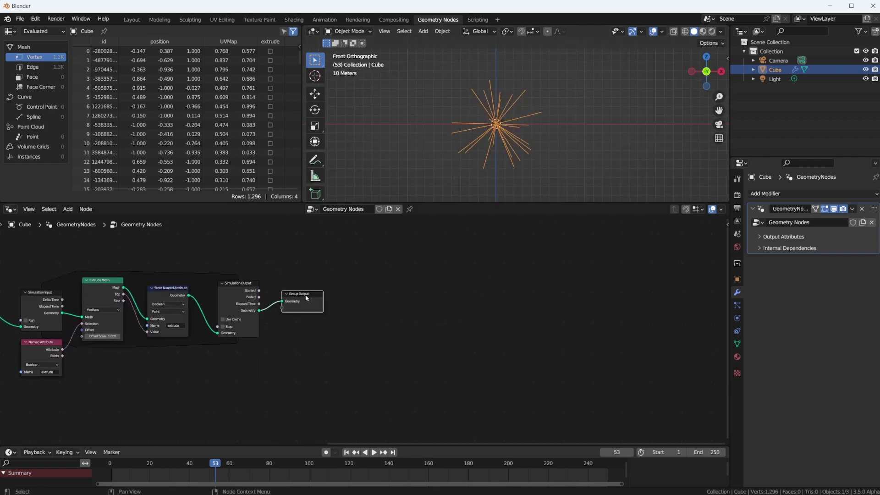
left_click_drag(316, 298, 628, 304)
scroll(514, 110, "up", 4)
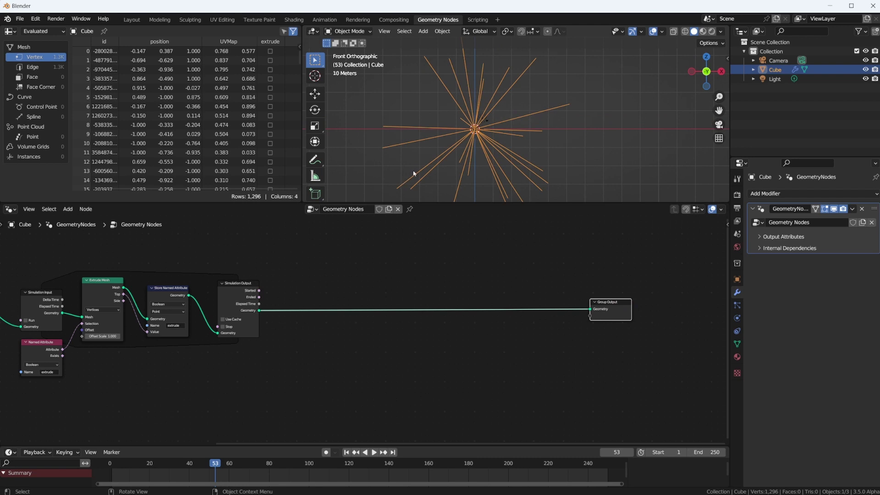
scroll(365, 312, "up", 1)
left_click(370, 281)
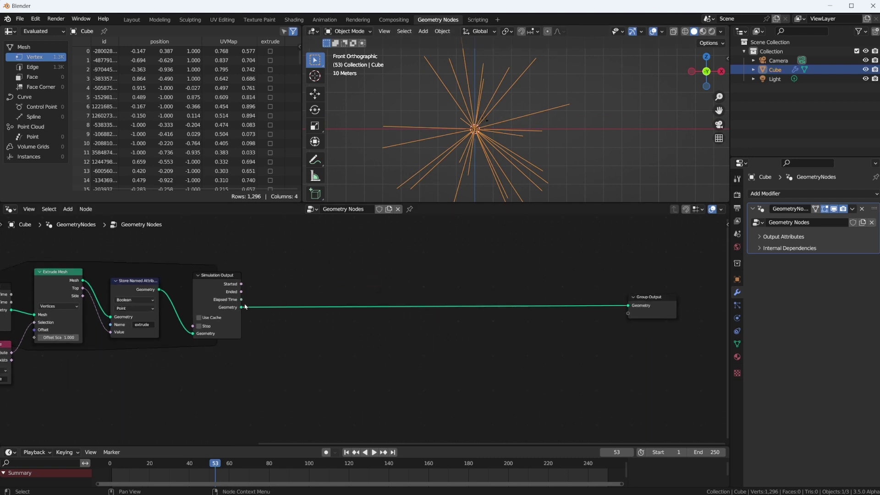
Insert a Mesh to Curve node on the link between Simulation Output and Group Output
key("shift+a")
left_click(372, 271)
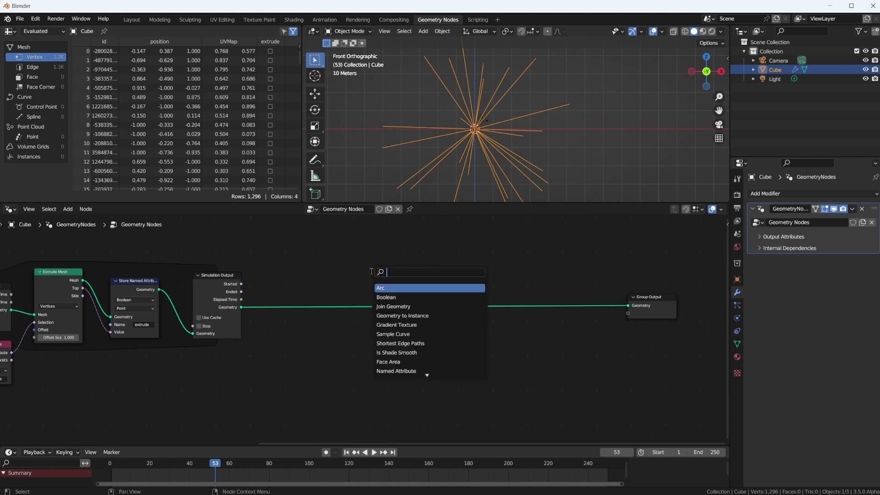
type("mesh to")
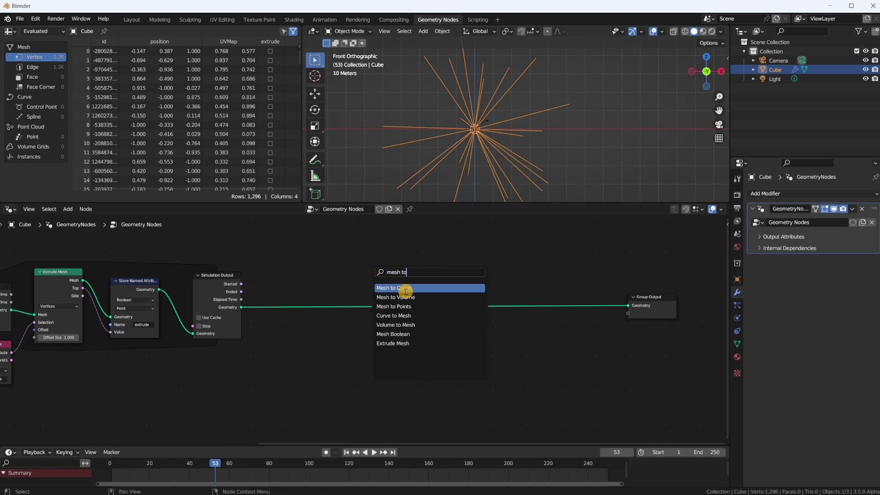
left_click(405, 288)
left_click(362, 317)
Insert a Curve to Mesh node between Mesh to Curve and Group Output
key("shift+a")
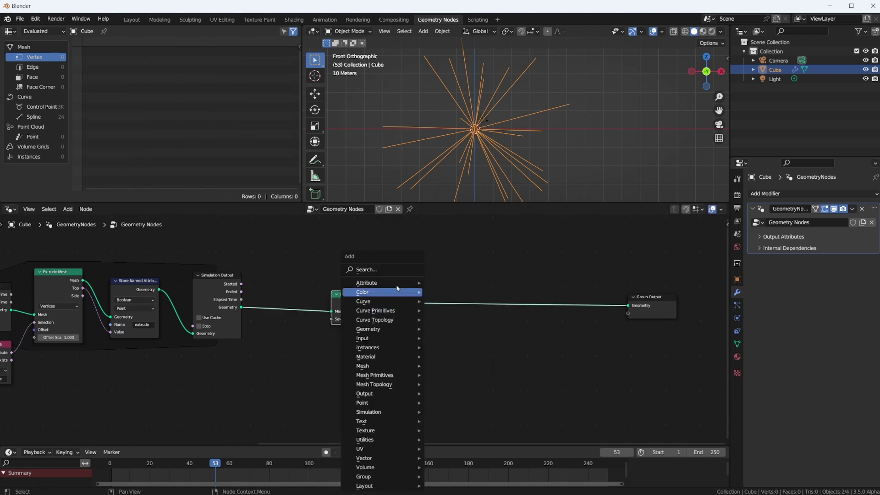
left_click(393, 271)
type("cur")
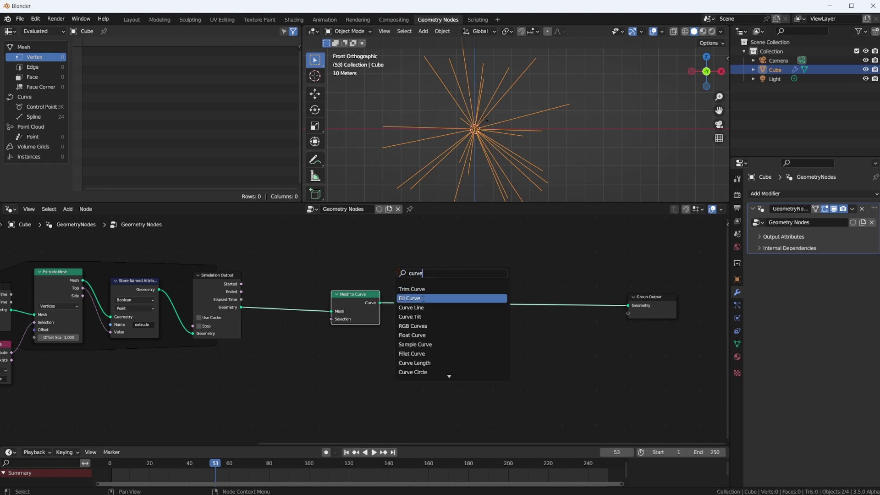
type("ve")
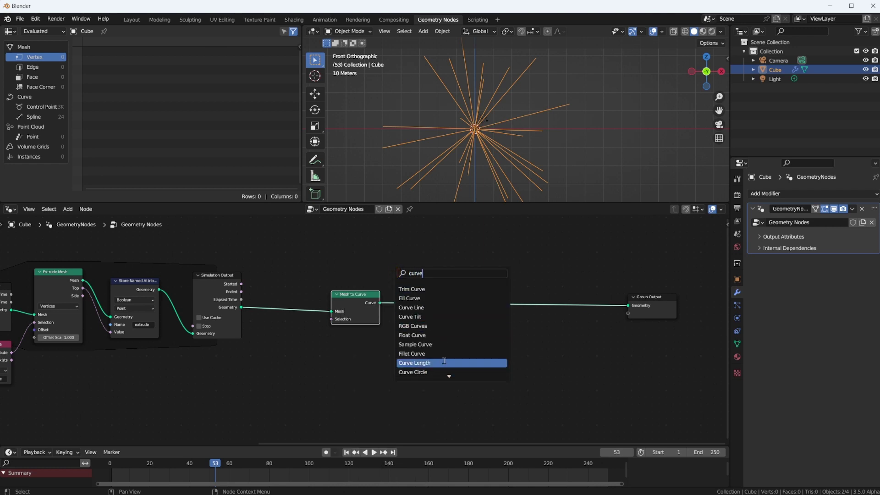
type(" to me")
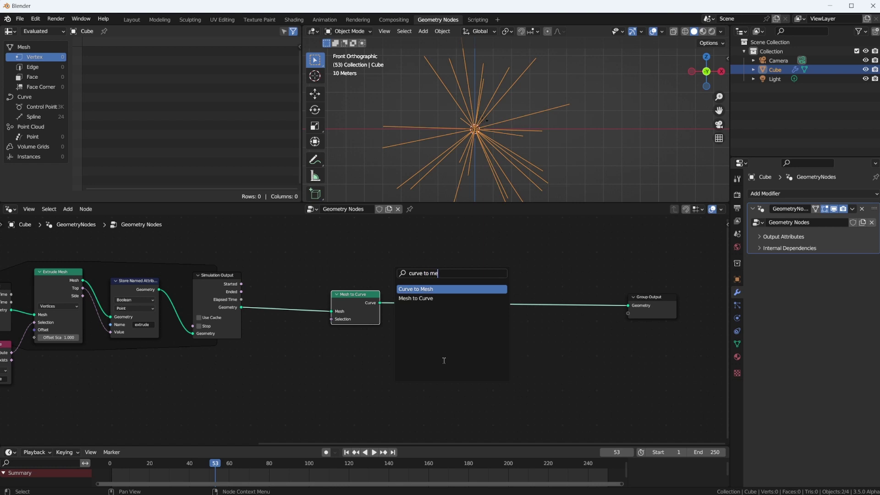
left_click(449, 289)
left_click(465, 309)
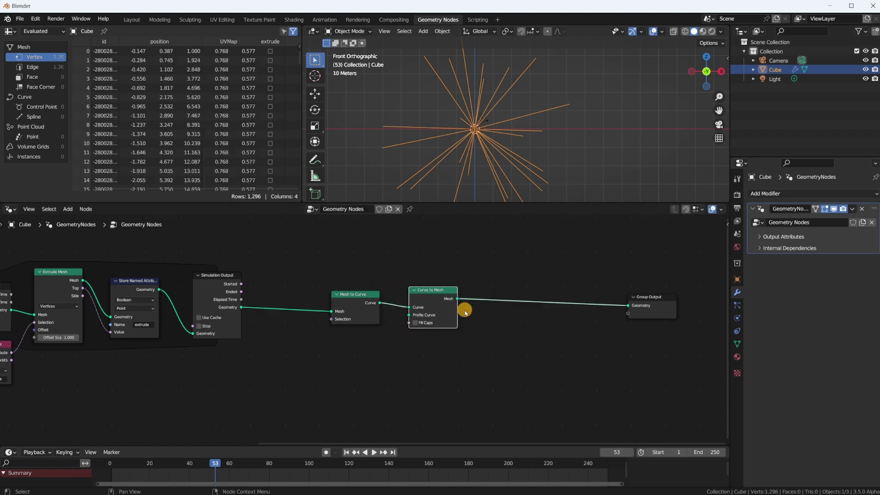
scroll(411, 353, "up", 1)
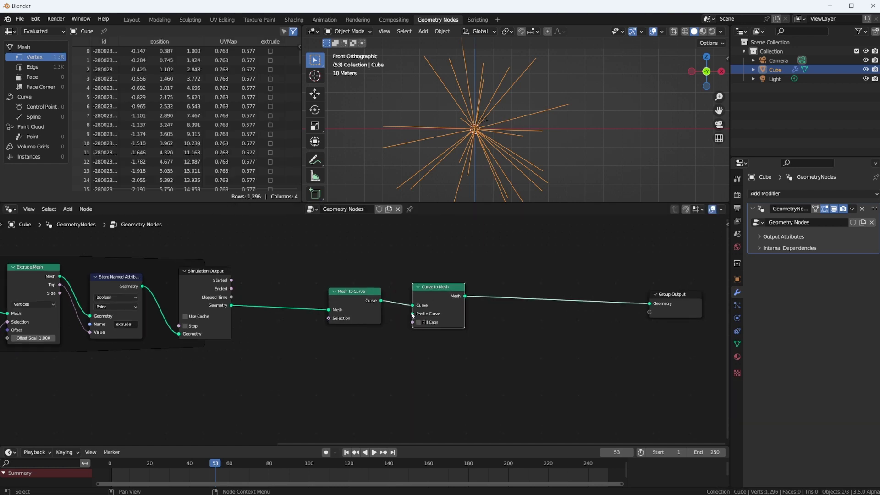
Add an Arc node and connect its curve to the Profile Curve input of Curve to Mesh
left_click_drag(412, 316, 367, 366)
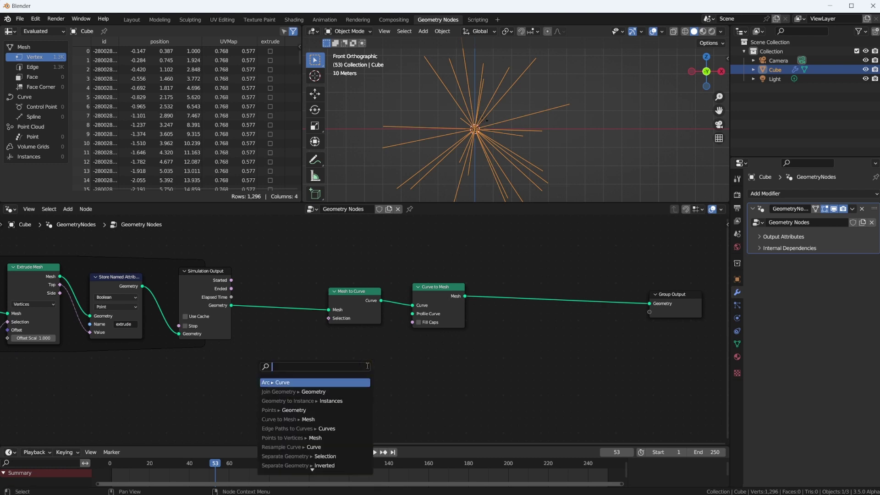
type("arc")
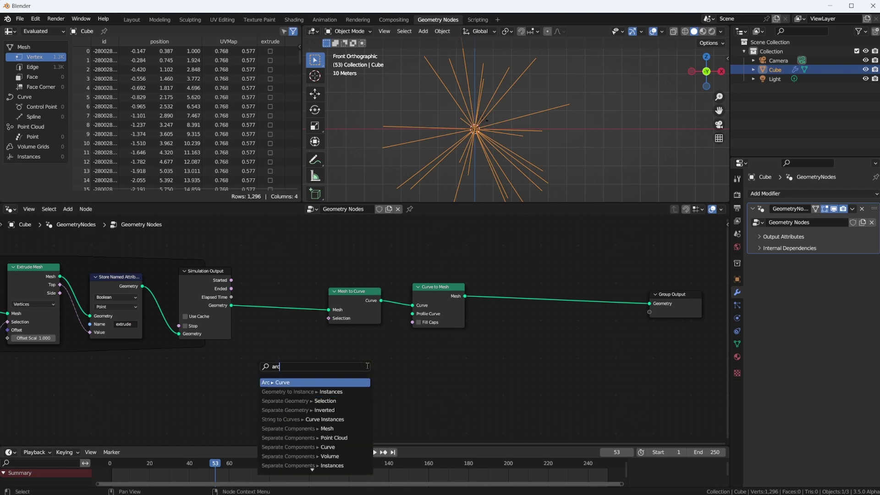
left_click(321, 384)
left_click(335, 360)
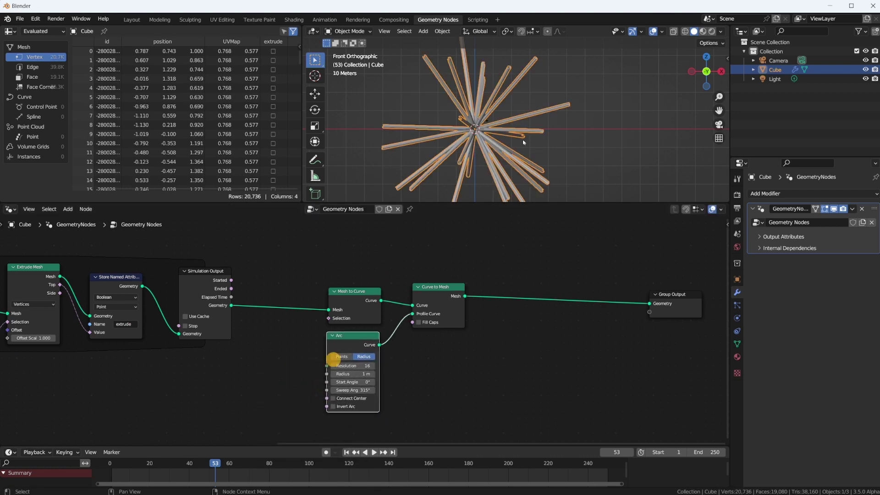
Set the Arc node's sweep angle to 132°
scroll(529, 110, "up", 4)
middle_click_drag(529, 110, 472, 128)
scroll(367, 339, "up", 3)
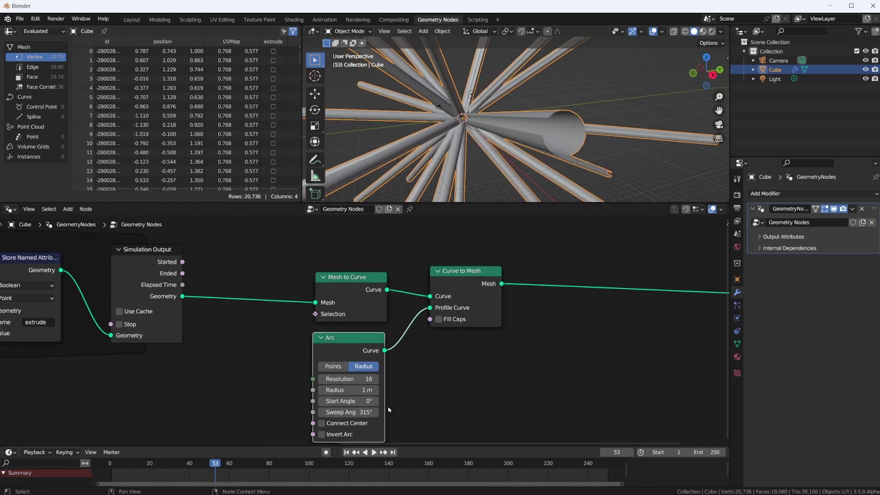
left_click_drag(356, 412, 324, 290)
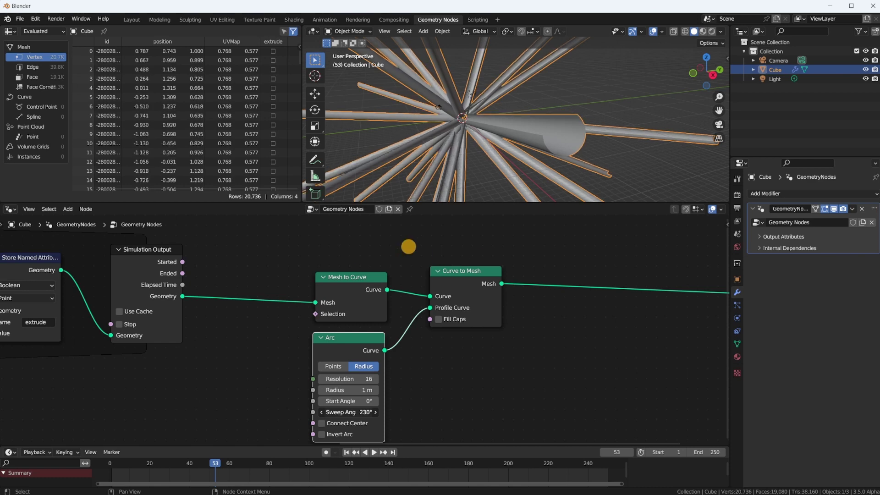
left_click_drag(404, 201, 335, 197)
Make room inside the simulation zone and insert a Set Position node between Store Named Attribute and Simulation Output
middle_click_drag(334, 197, 674, 151)
key("KP_1")
key("Home")
scroll(460, 317, "up", 1)
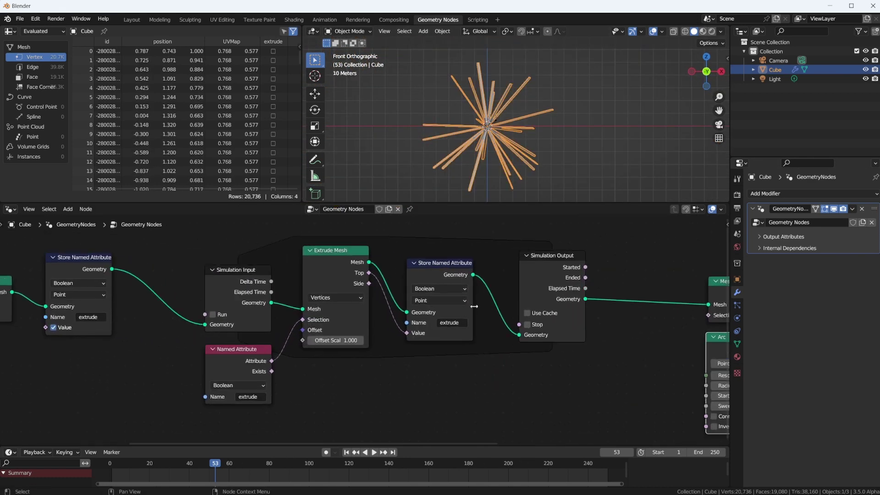
scroll(183, 119, "down", 2)
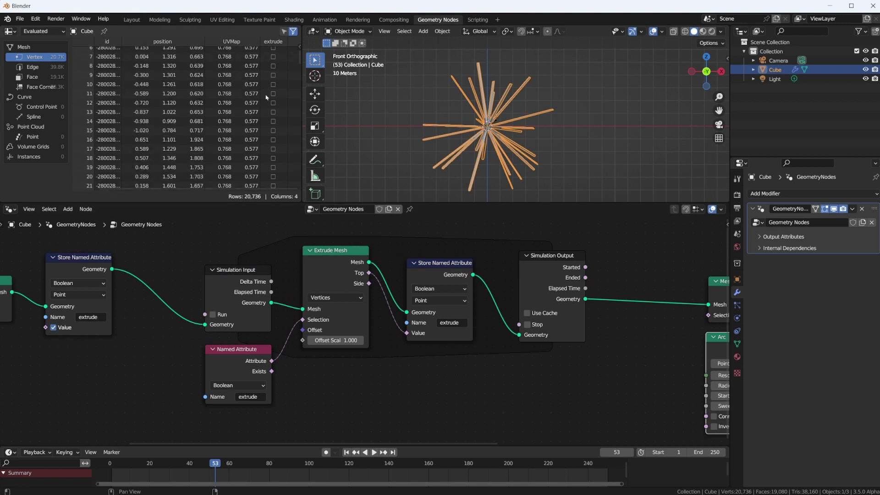
left_click_drag(546, 262, 611, 257)
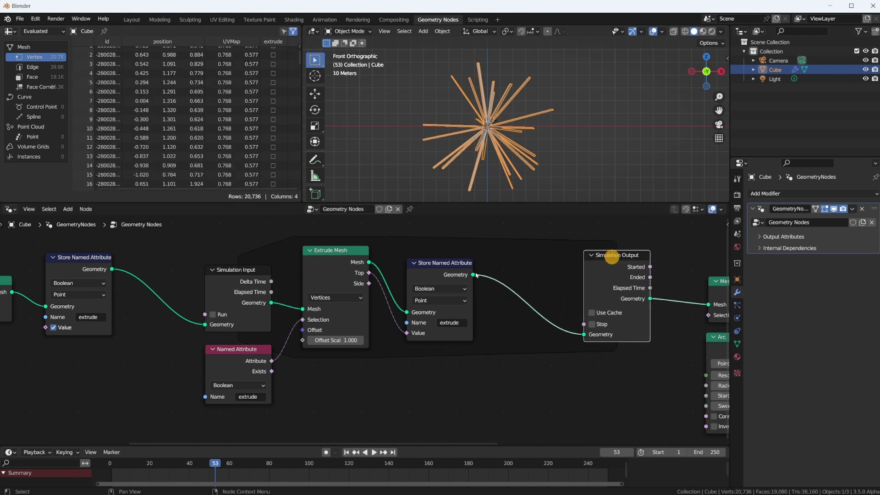
left_click_drag(446, 273, 435, 274)
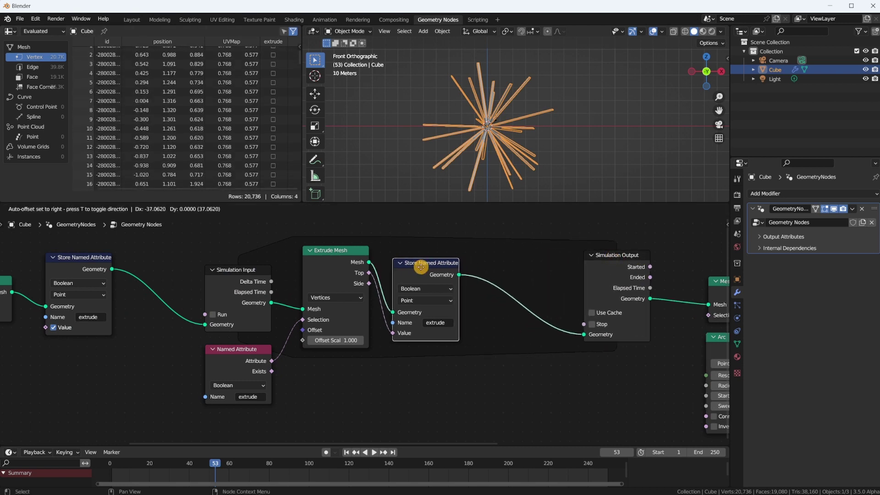
key("shift+a")
left_click(530, 270)
type("set")
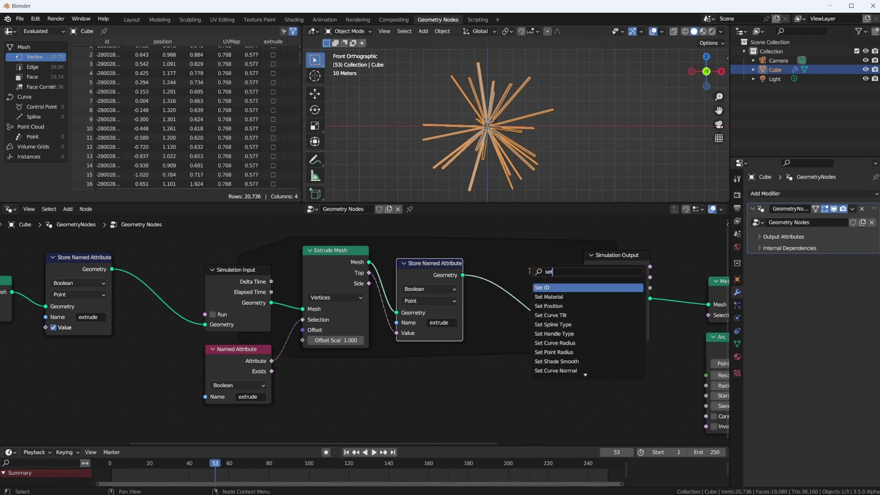
left_click(569, 303)
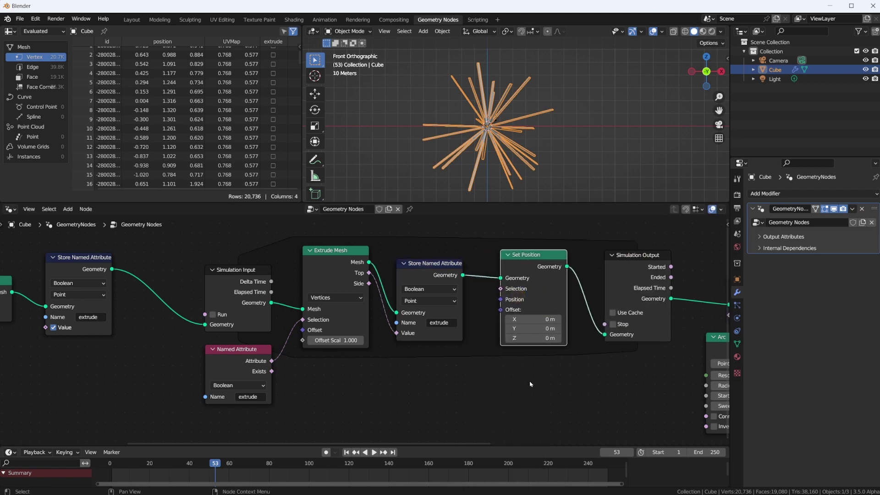
Set the Z offset of Set Position to -0.5 m and play the simulation from the first frame to frame 74
left_click(536, 339)
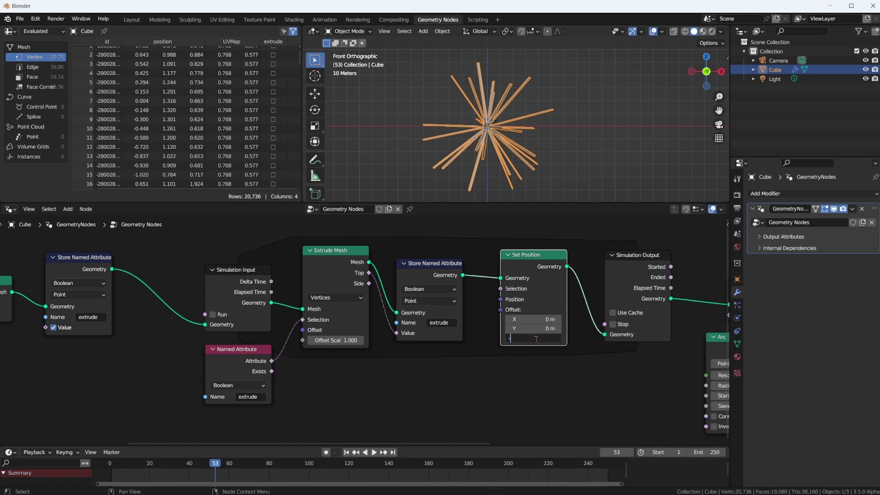
type("-0.5")
key("Return")
key("shift+Left")
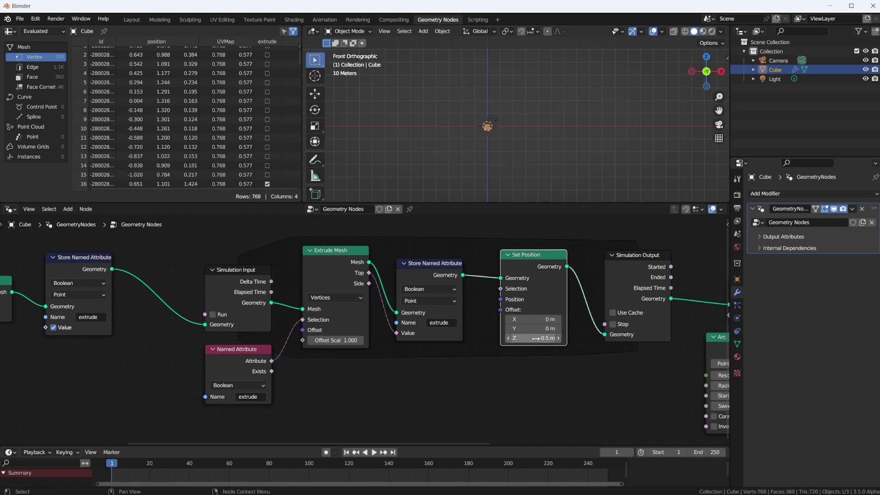
middle_click_drag(522, 167, 550, 146, "shift")
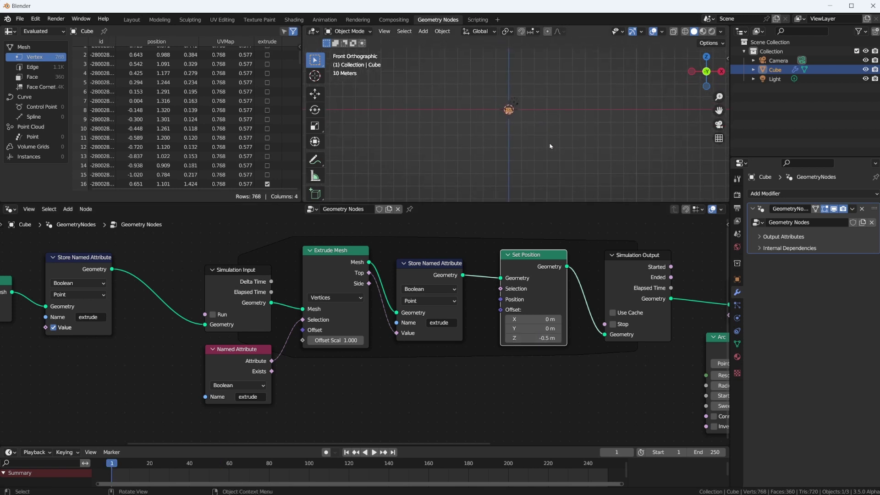
key("space")
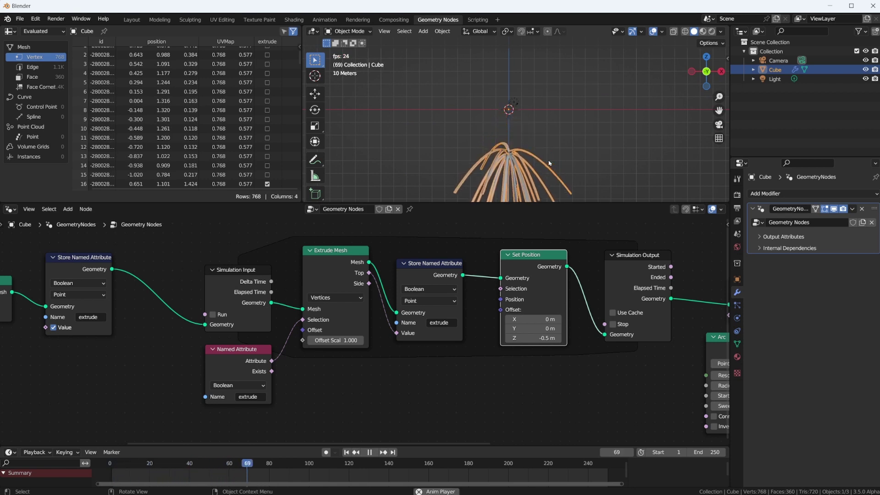
key("space")
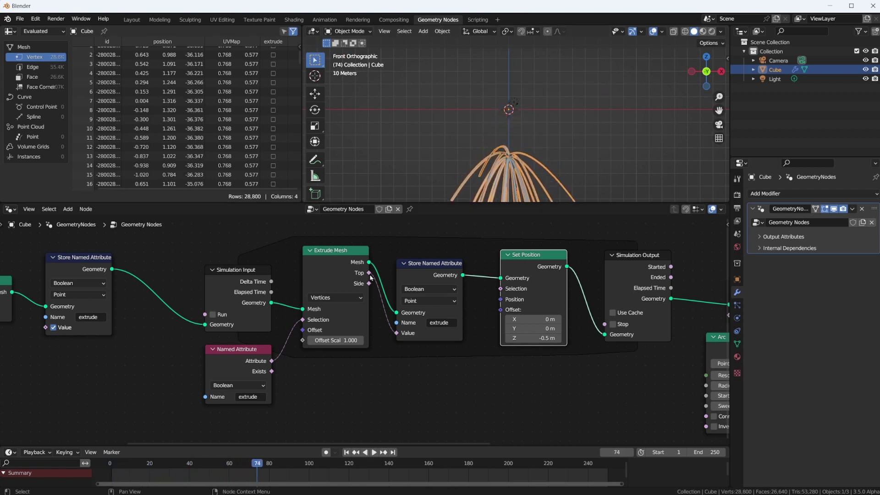
Connect Extrude Mesh's Top output to Set Position's Selection input and replay the simulation from the first frame to frame 64
left_click_drag(370, 274, 501, 289)
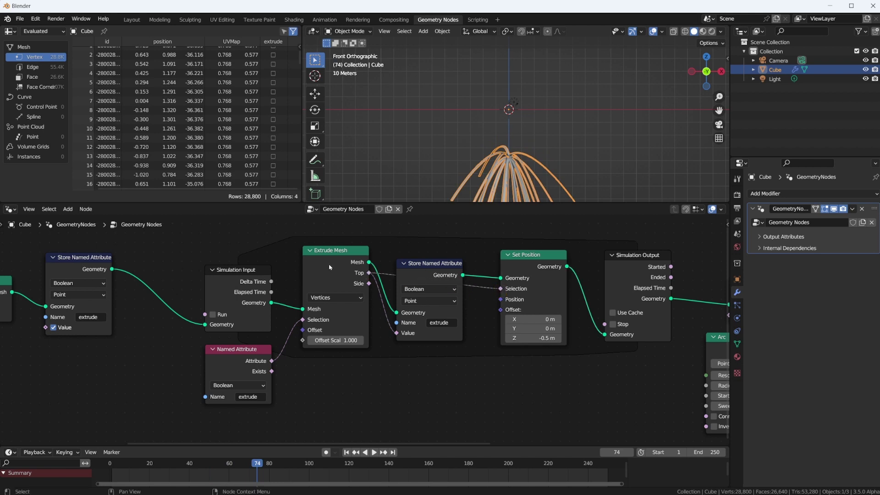
key("shift+Left")
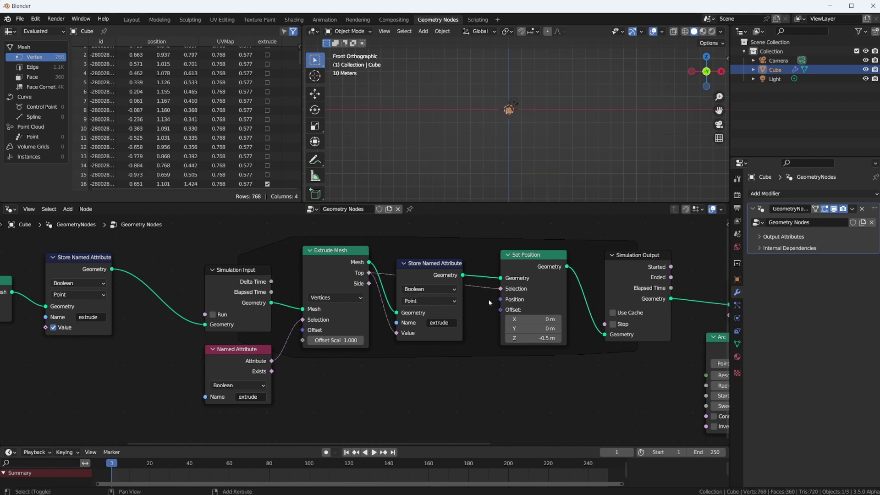
key("space")
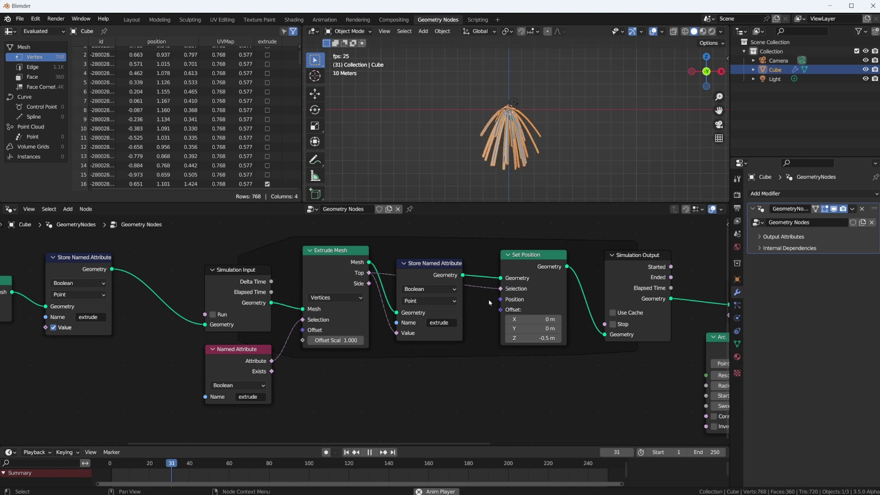
key("space")
scroll(466, 97, "up", 6)
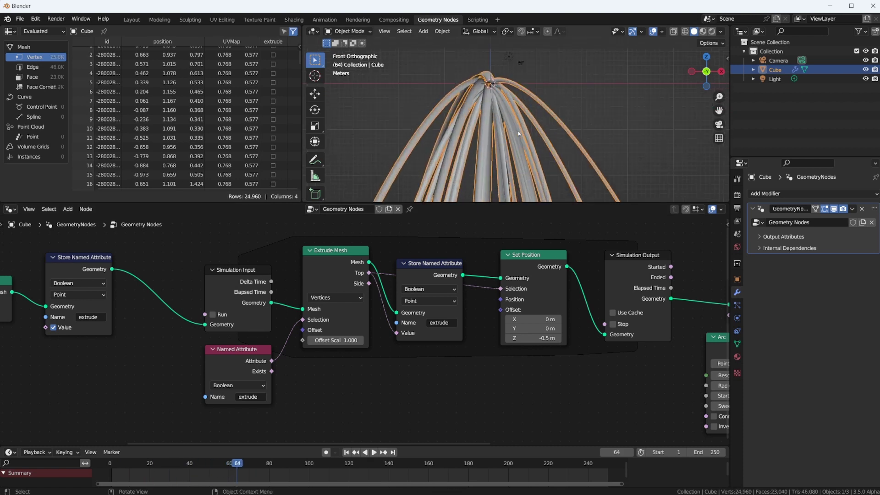
scroll(466, 97, "down", 3)
Set Extrude Mesh's offset scale to 0.3 and return to the first frame
left_click(343, 340)
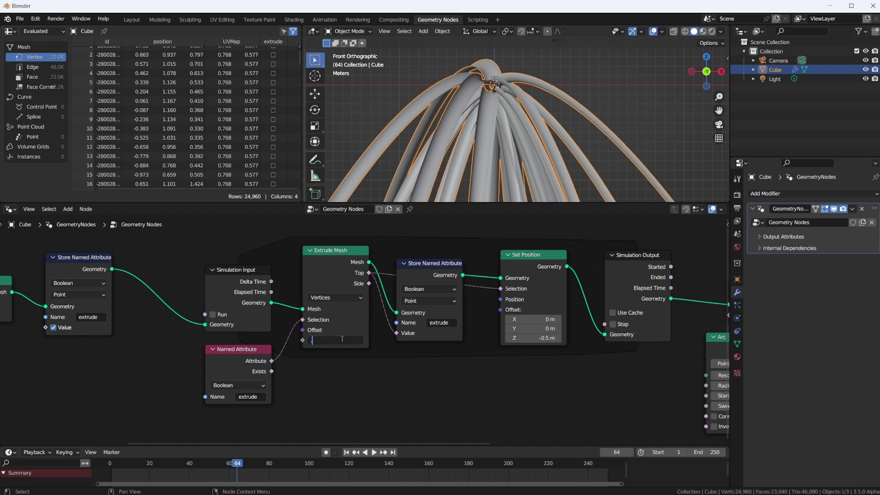
type("0.3")
key("Return")
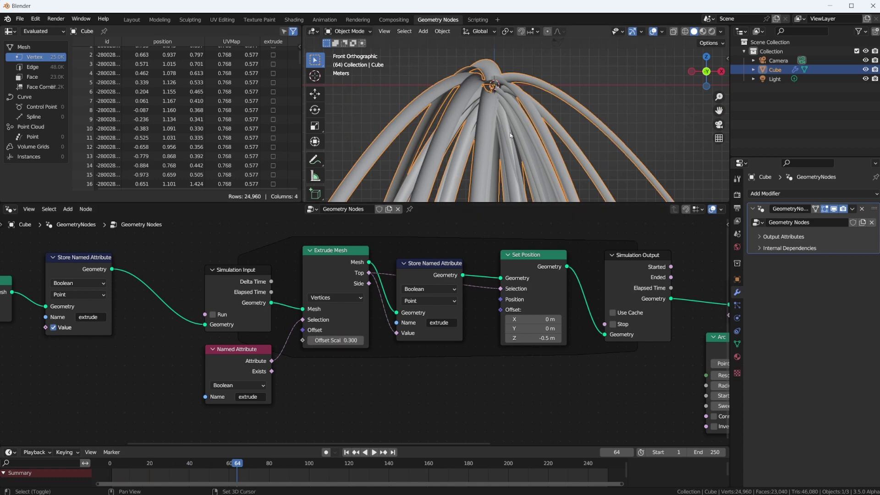
key("shift+Left")
Shift the Arc node slightly away from Simulation Output and set its radius to 0.07 m
middle_click_drag(656, 367, 373, 348)
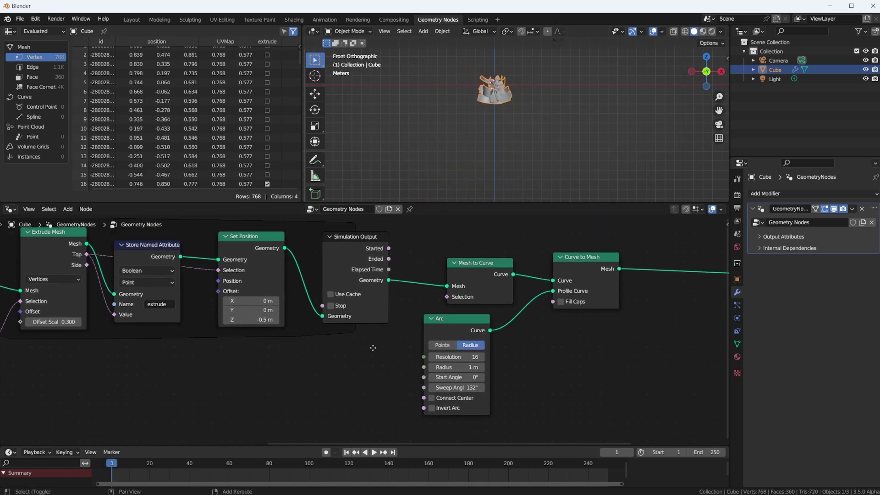
left_click_drag(451, 324, 479, 324)
scroll(478, 325, "up", 2)
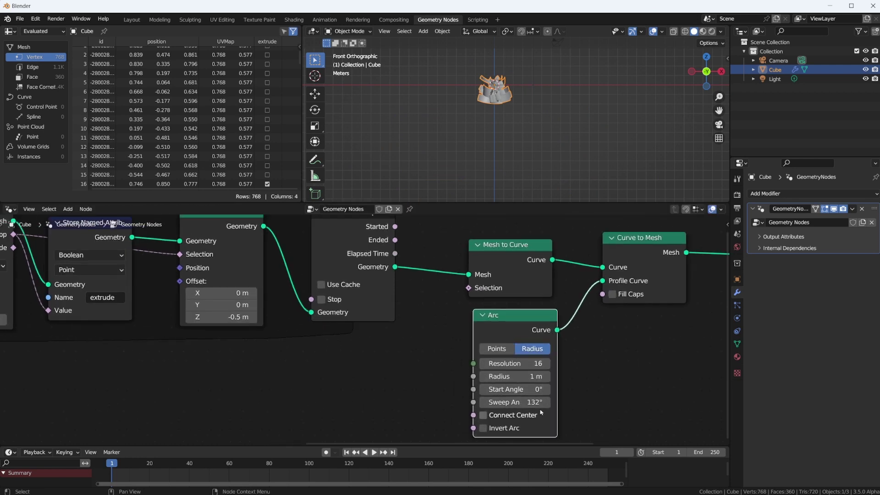
left_click_drag(536, 377, 495, 258)
Enlarge the 3D viewport area and play the simulation from the first frame to frame 29
middle_click_drag(493, 50, 507, 77, "shift")
left_click_drag(527, 203, 532, 268)
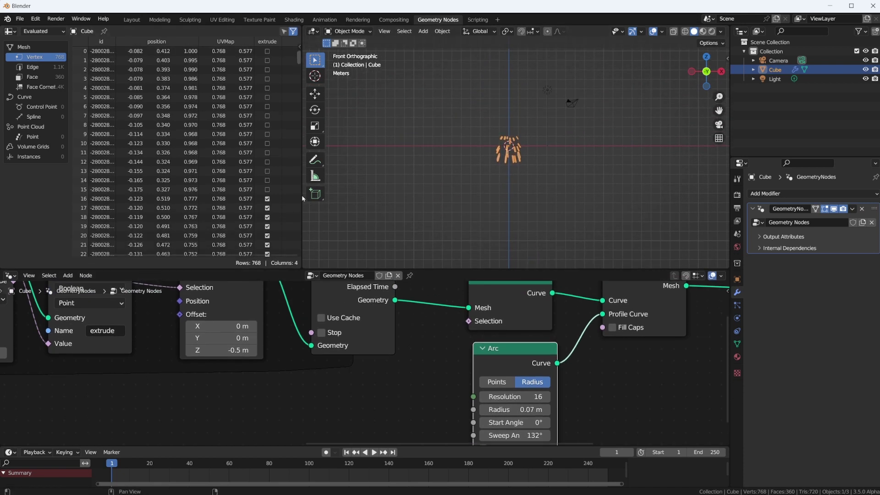
scroll(533, 160, "up", 5)
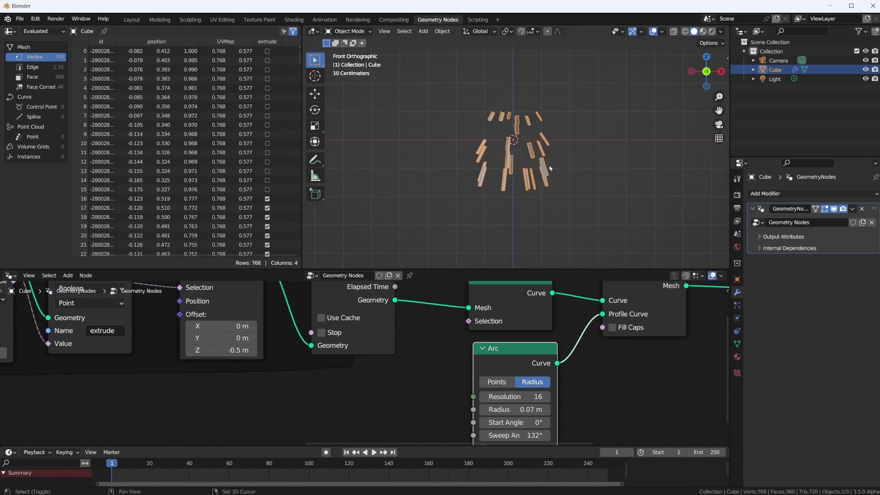
key("space")
key("space")
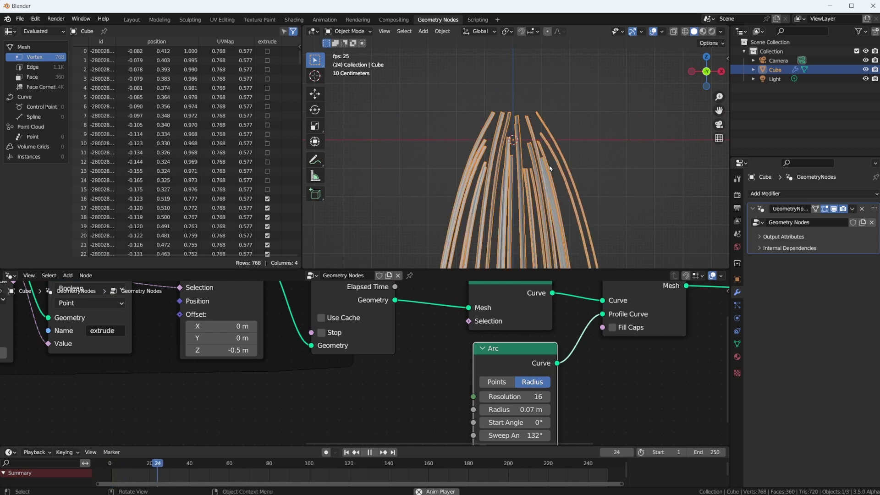
scroll(546, 199, "down", 1)
scroll(512, 402, "down", 2)
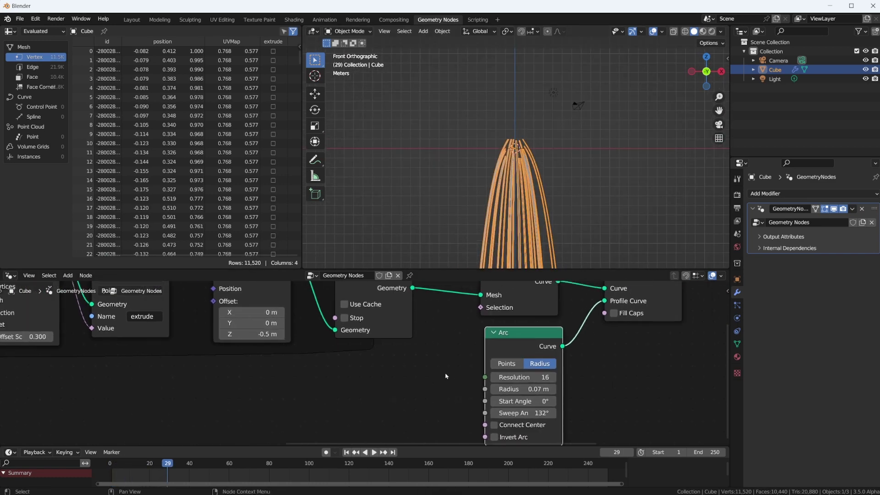
Move the Mesh to Curve, Arc and Curve to Mesh nodes together farther away from Simulation Output
middle_click_drag(412, 387, 513, 403)
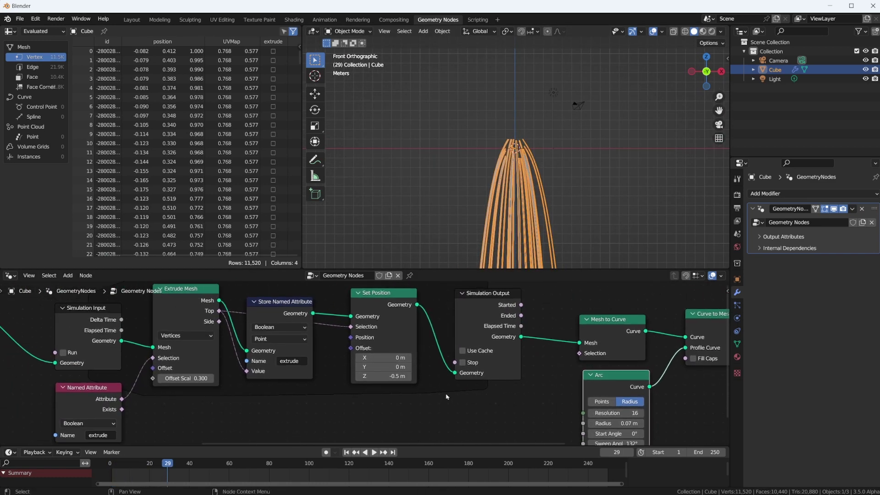
scroll(447, 397, "down", 3)
middle_click_drag(447, 397, 455, 289)
left_click_drag(456, 289, 538, 399)
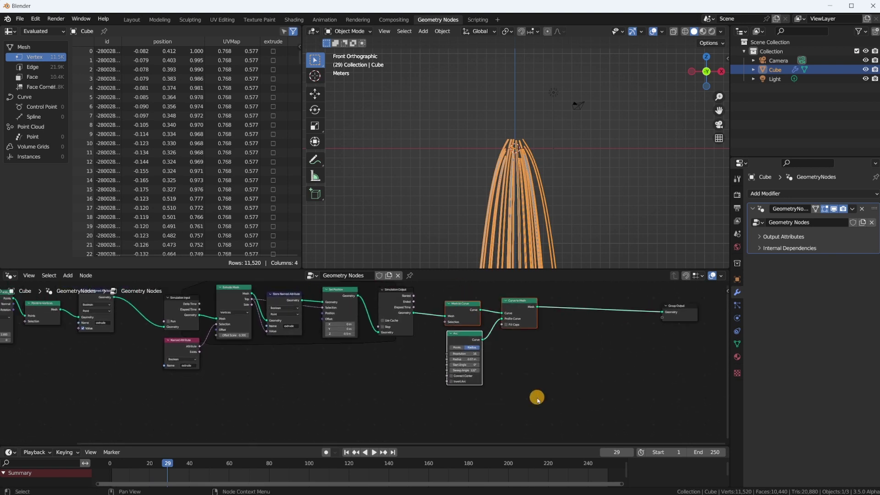
key("g")
left_click(573, 403)
Review the node chain through the simulation zone, selecting Extrude Mesh and the Store Named Attribute node after it
middle_click_drag(175, 281, 318, 324)
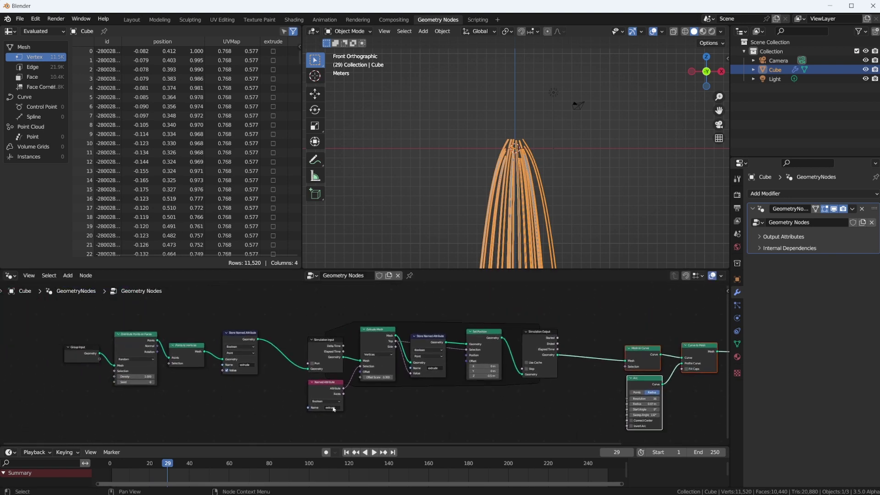
scroll(447, 381, "up", 2)
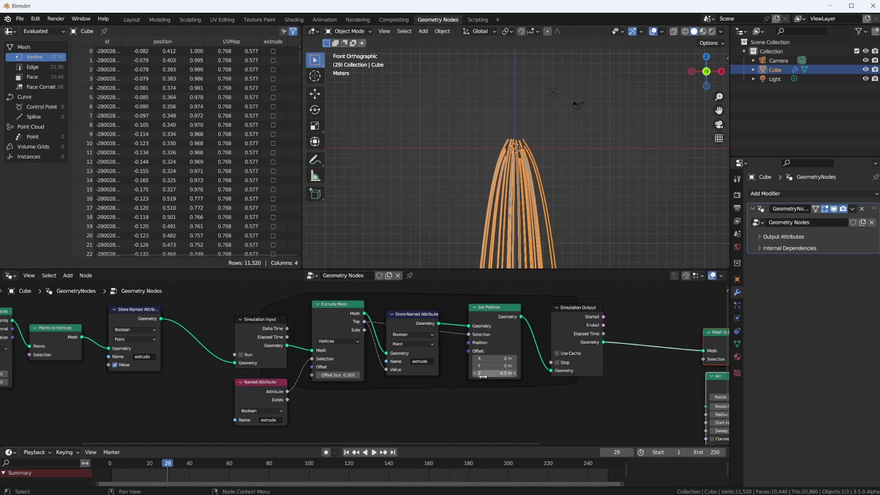
scroll(322, 349, "up", 2)
scroll(329, 323, "down", 1)
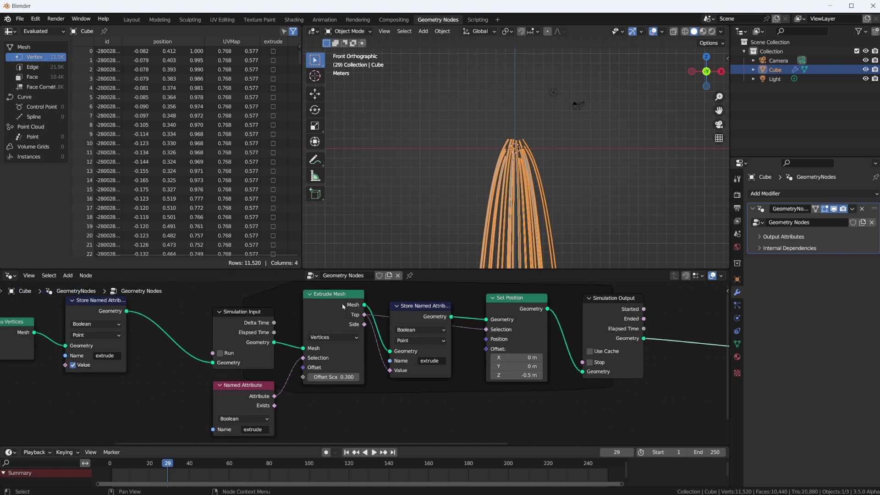
left_click(334, 300)
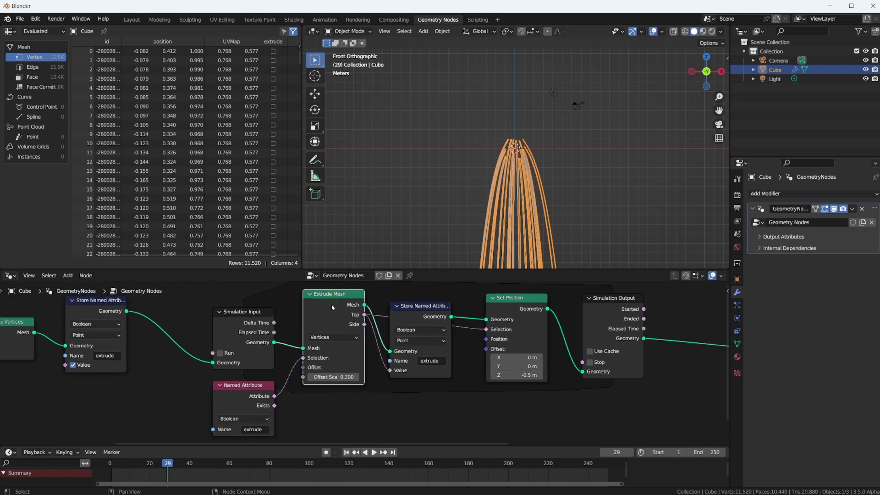
left_click(424, 313)
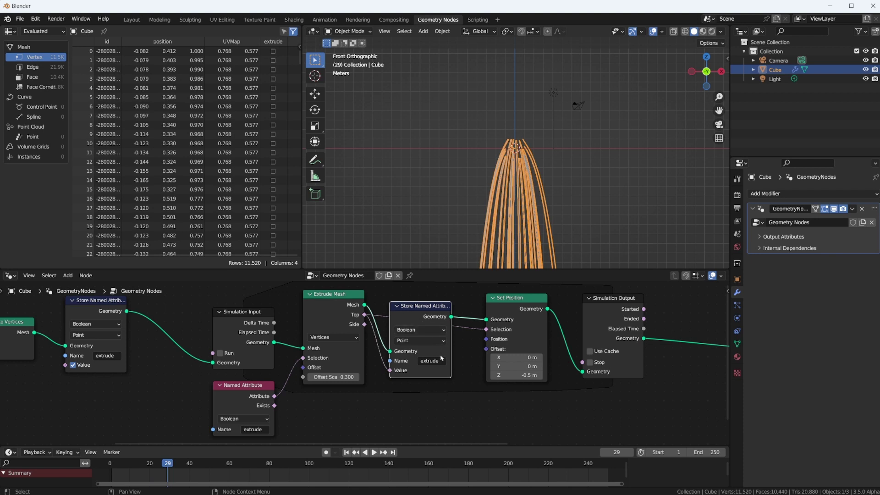
Set the Set Position node's Z offset to -0.05 m and play the simulation from the first frame to frame 46
left_click(529, 302)
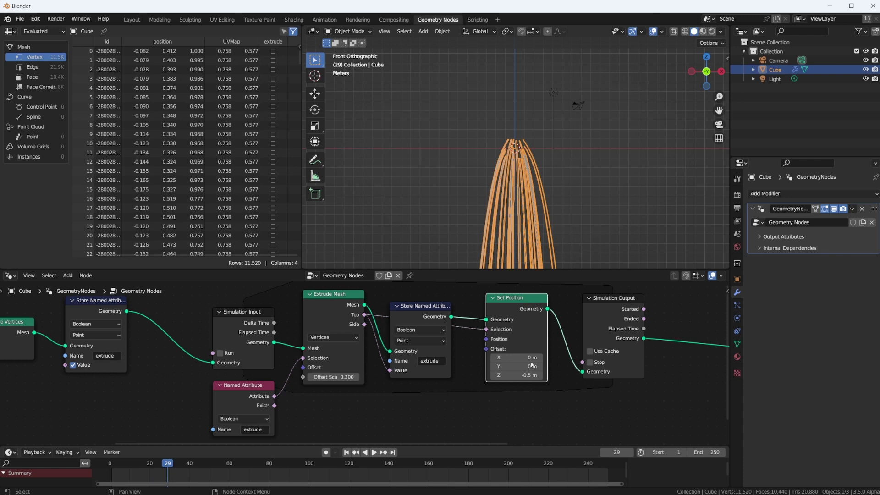
scroll(532, 366, "up", 1)
left_click(546, 376)
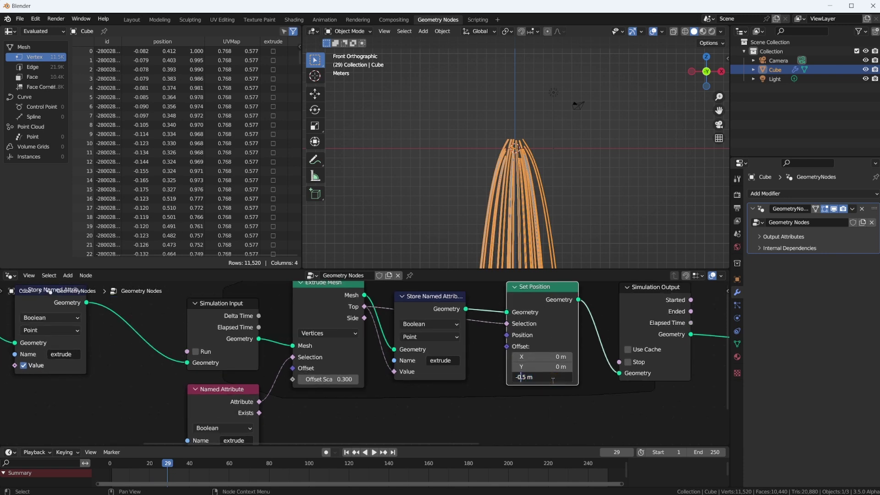
type("0")
key("Return")
key("shift+Left")
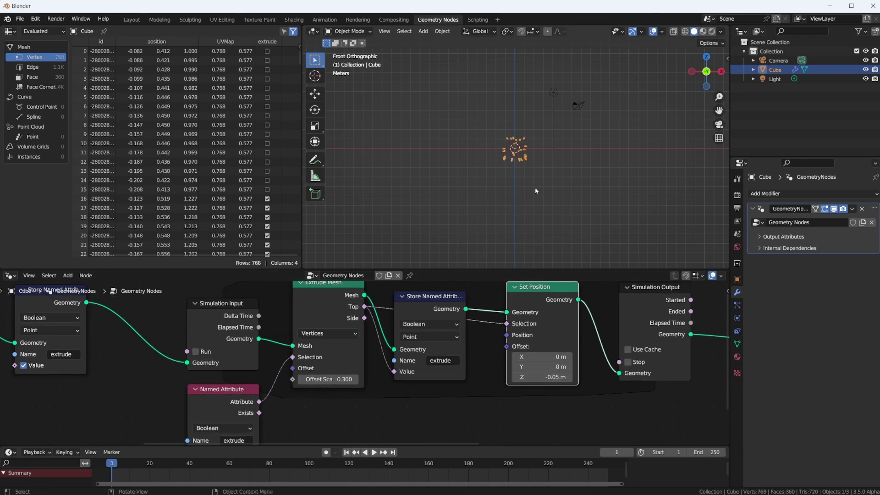
key("space")
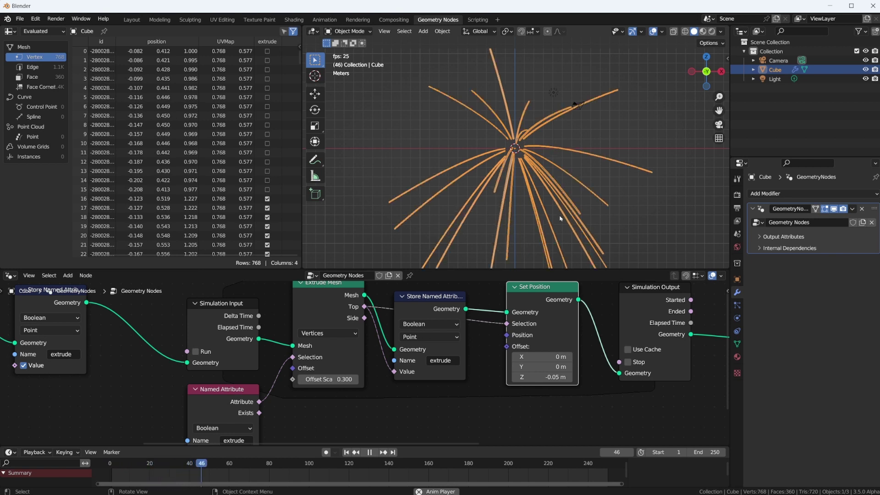
key("space")
Set the Set Position node's Z offset to -0.08 m and play the simulation from the first frame to frame 89
left_click(550, 376)
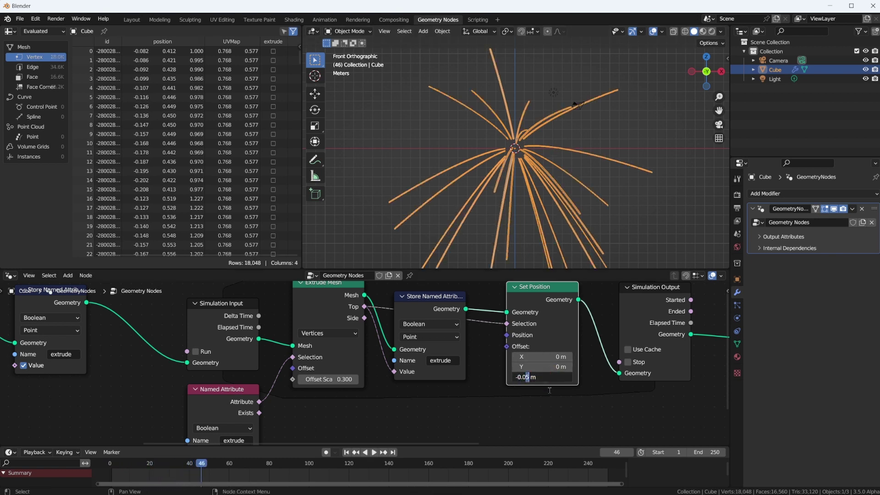
type("8")
key("Return")
key("shift+Left")
key("space")
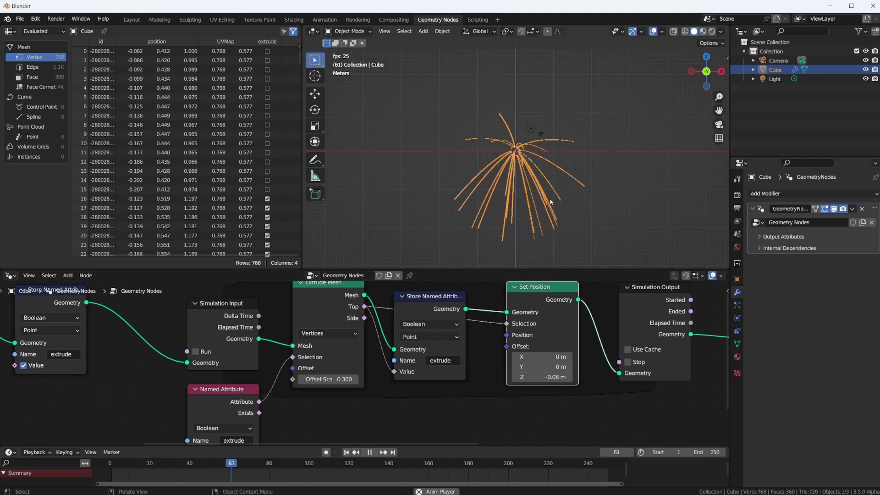
key("space")
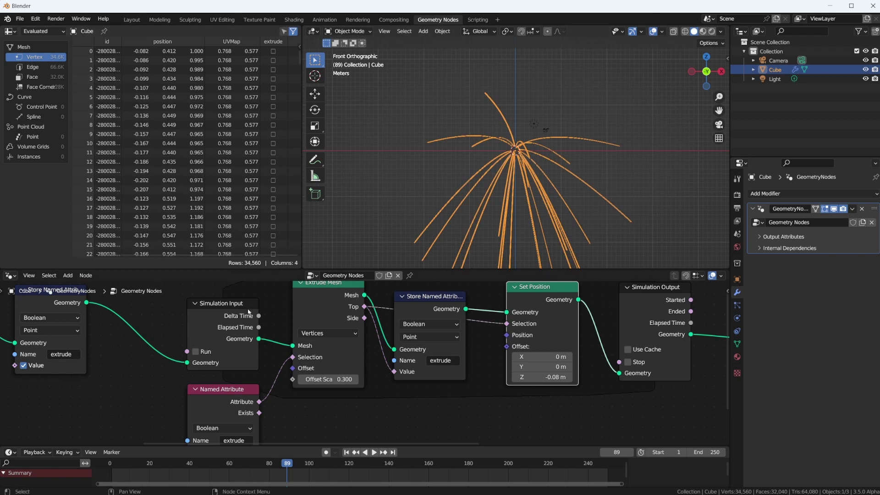
left_click_drag(242, 385, 242, 384)
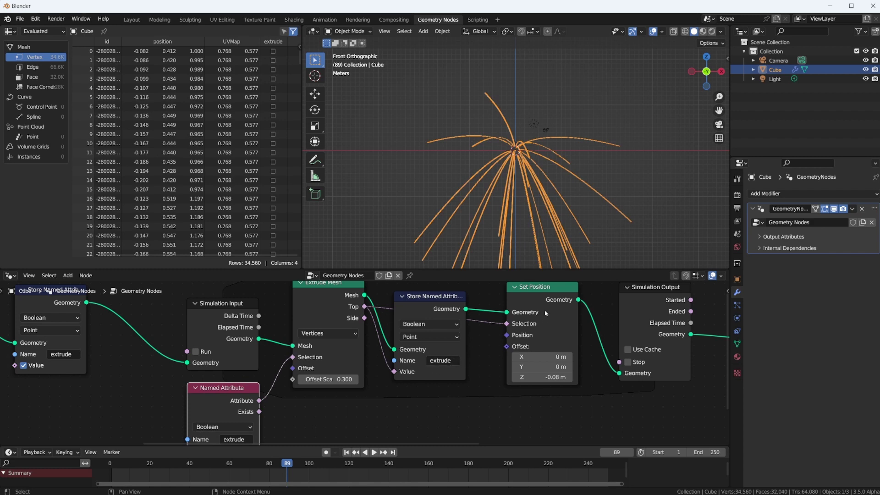
left_click(541, 291)
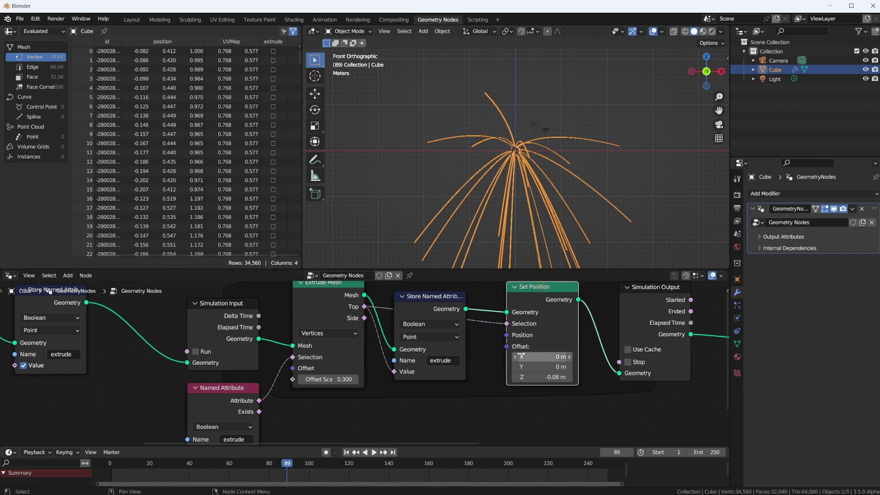
key("Home")
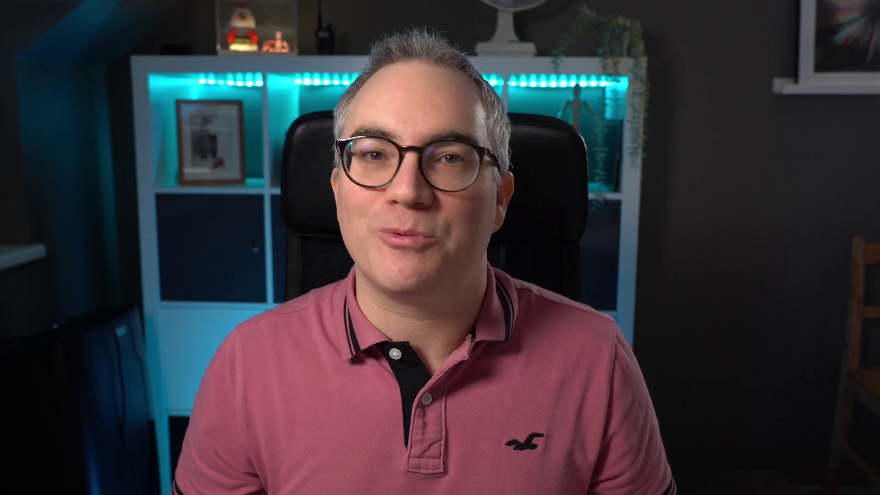